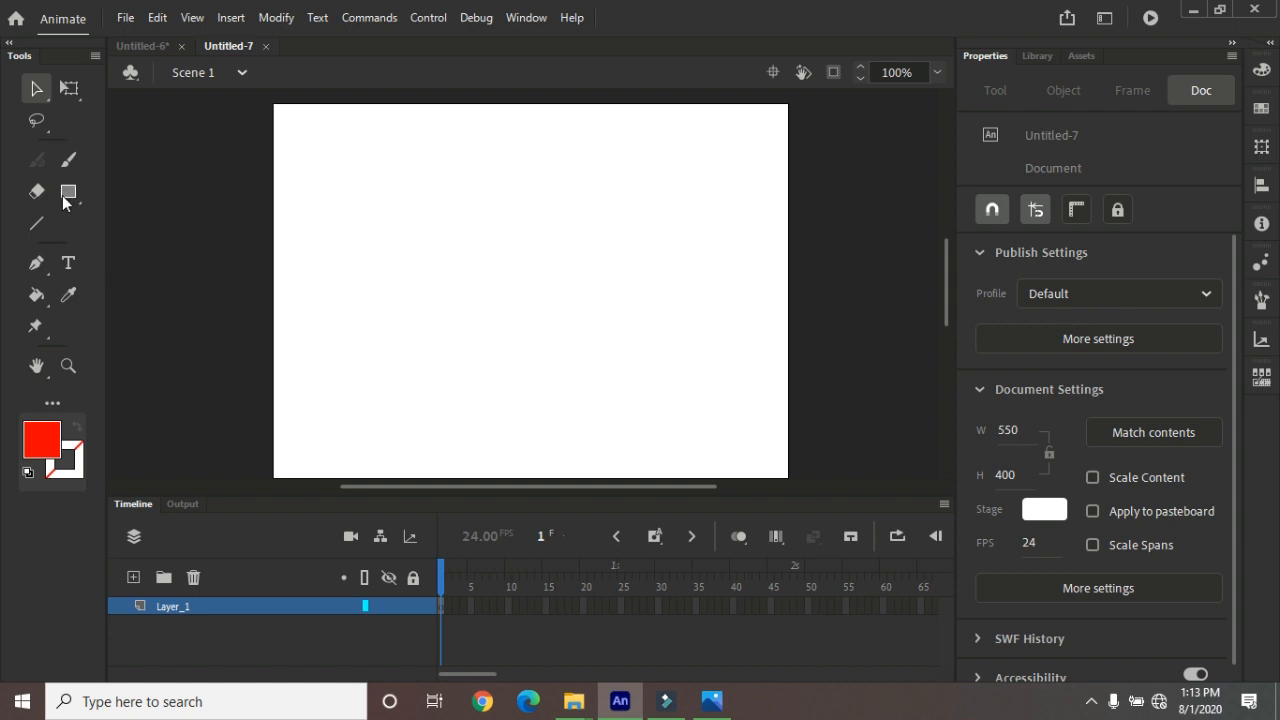
# - Set the fill colour to none and the stroke colour to solid red
pyautogui.click(41, 436)
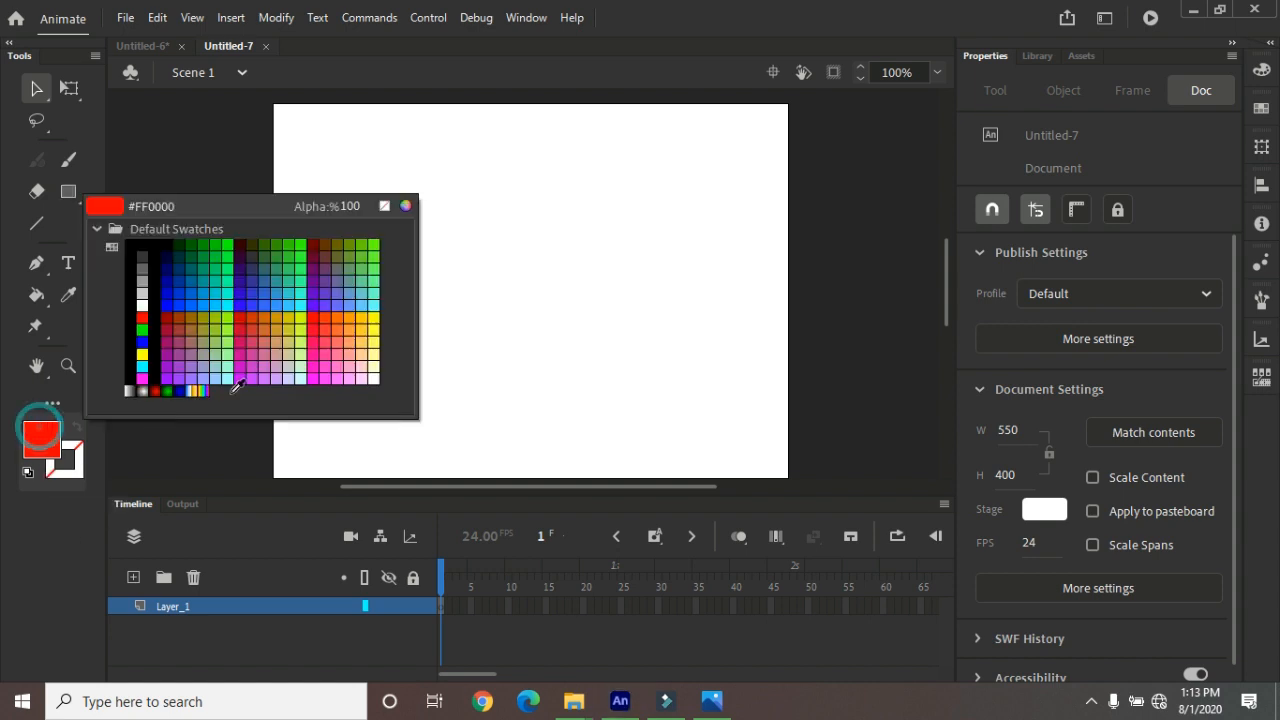
pyautogui.click(385, 207)
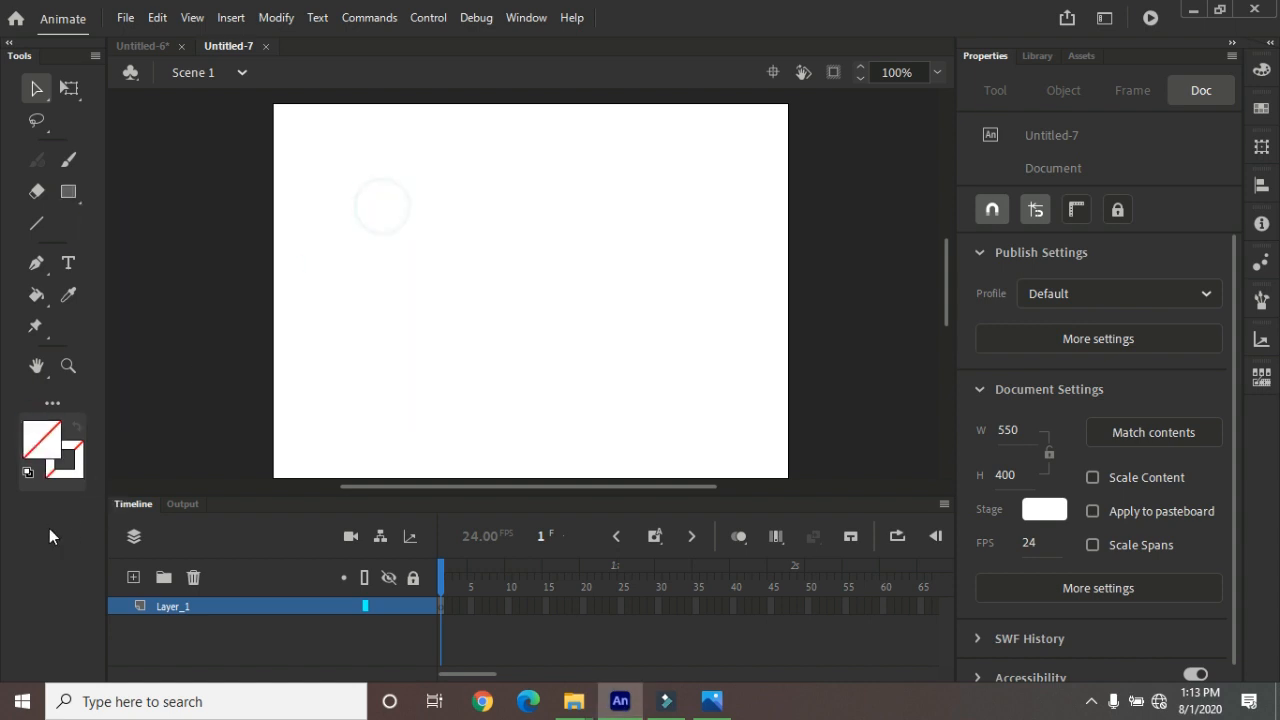
pyautogui.click(64, 458)
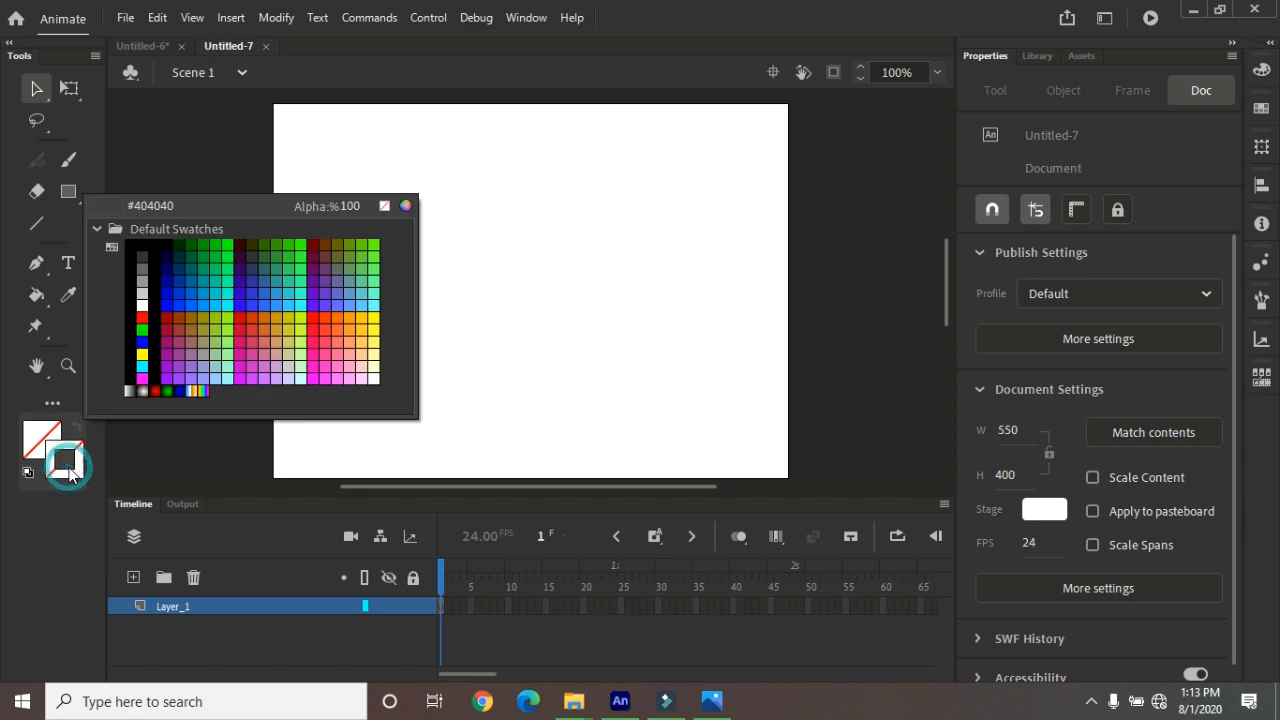
pyautogui.click(143, 317)
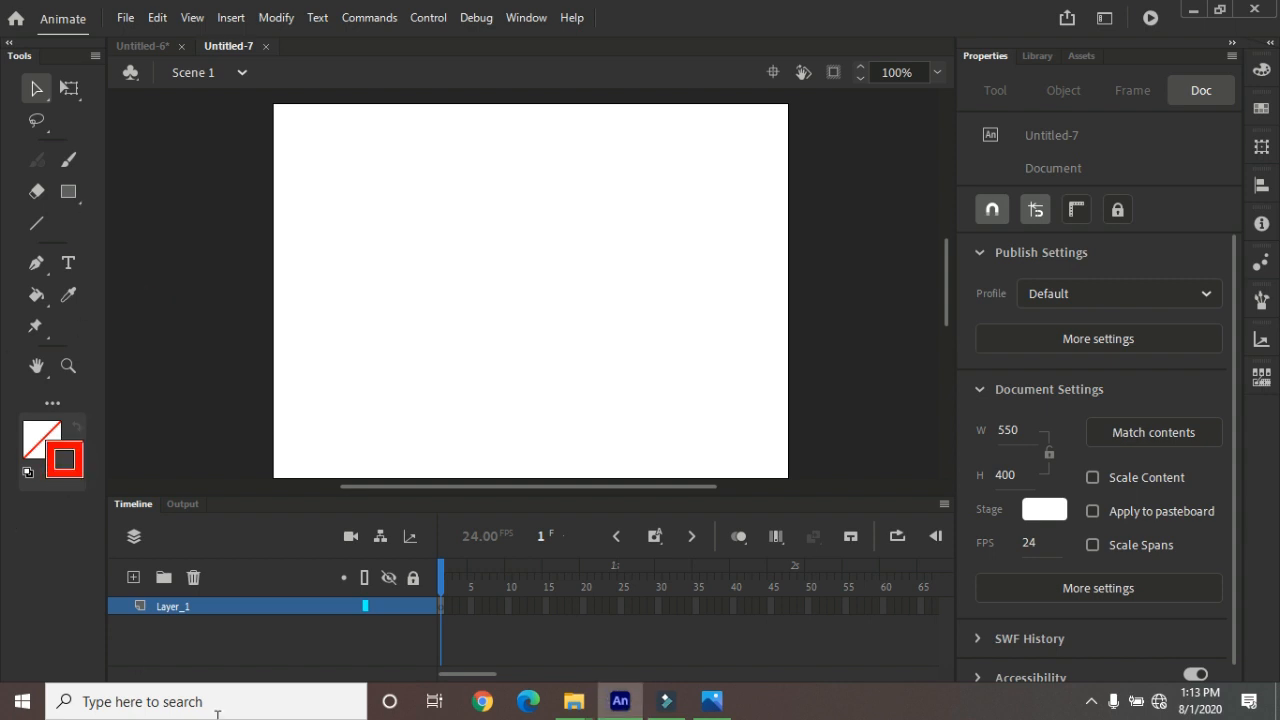
# - Turn Layer_1 into a guide layer, then add a new layer nested beneath it as a guided layer
pyautogui.rightClick(213, 604)
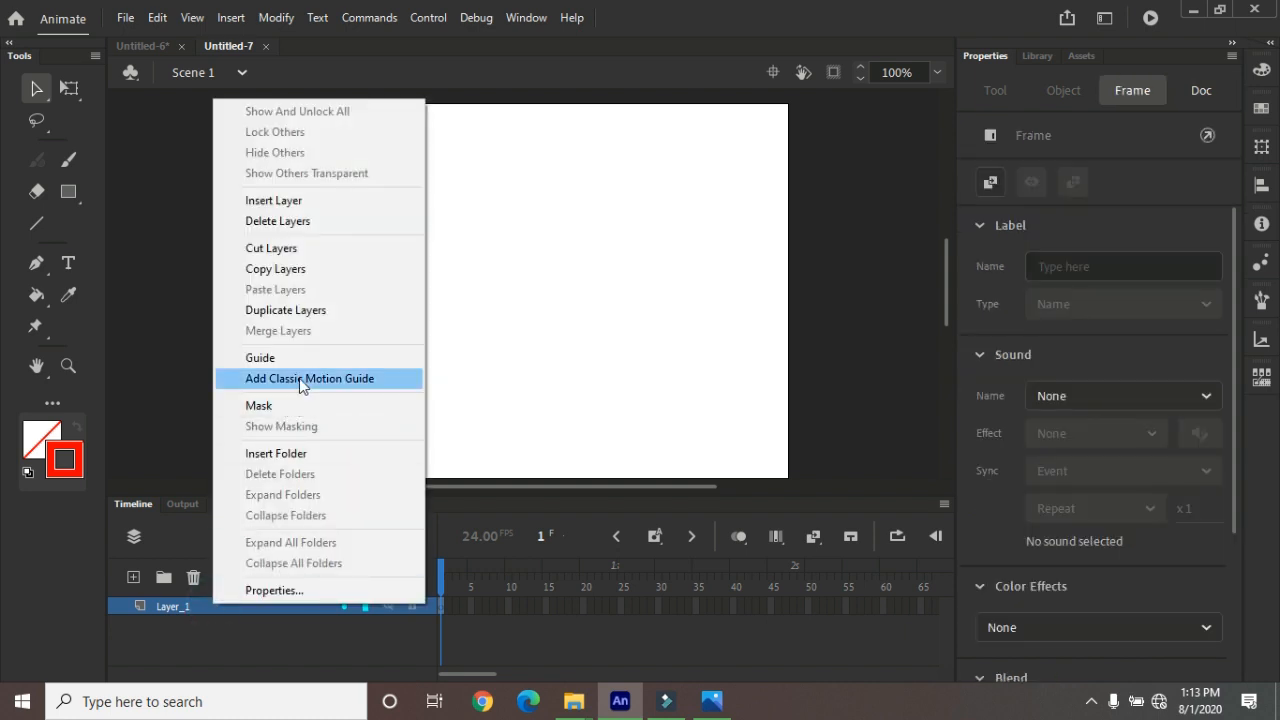
pyautogui.click(260, 357)
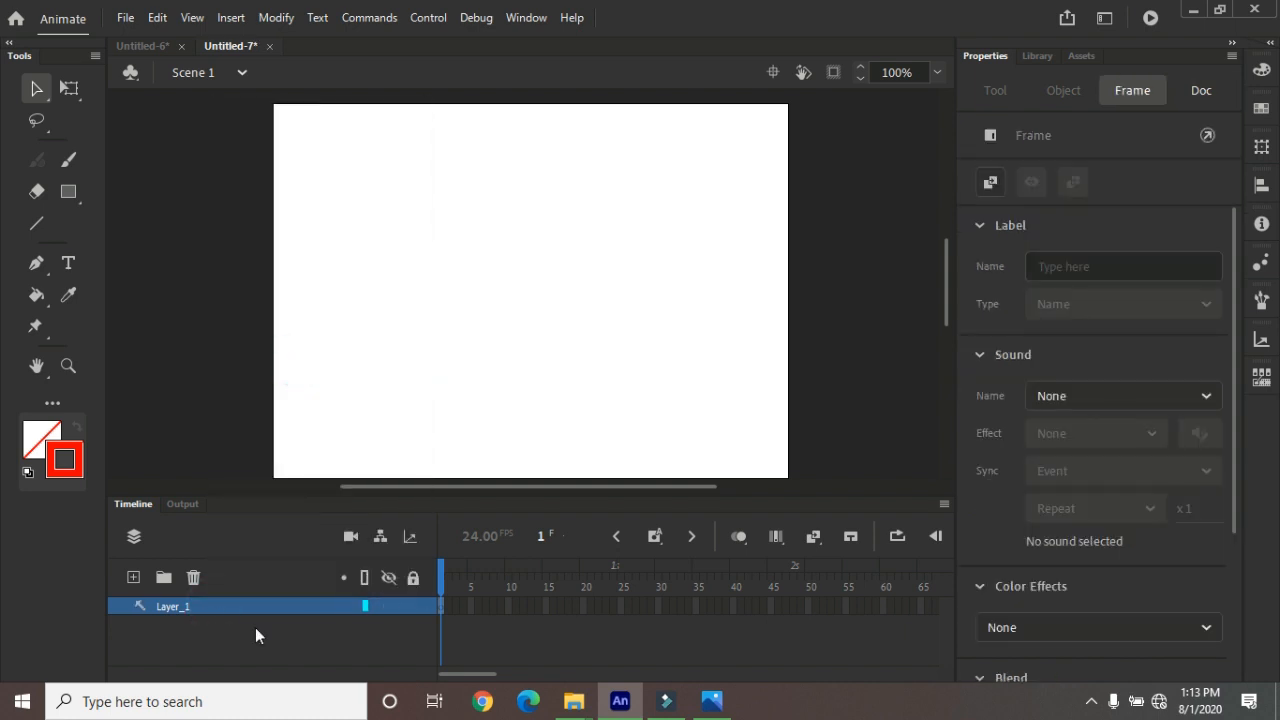
pyautogui.click(133, 577)
pyautogui.moveTo(173, 606); pyautogui.dragTo(174, 630)
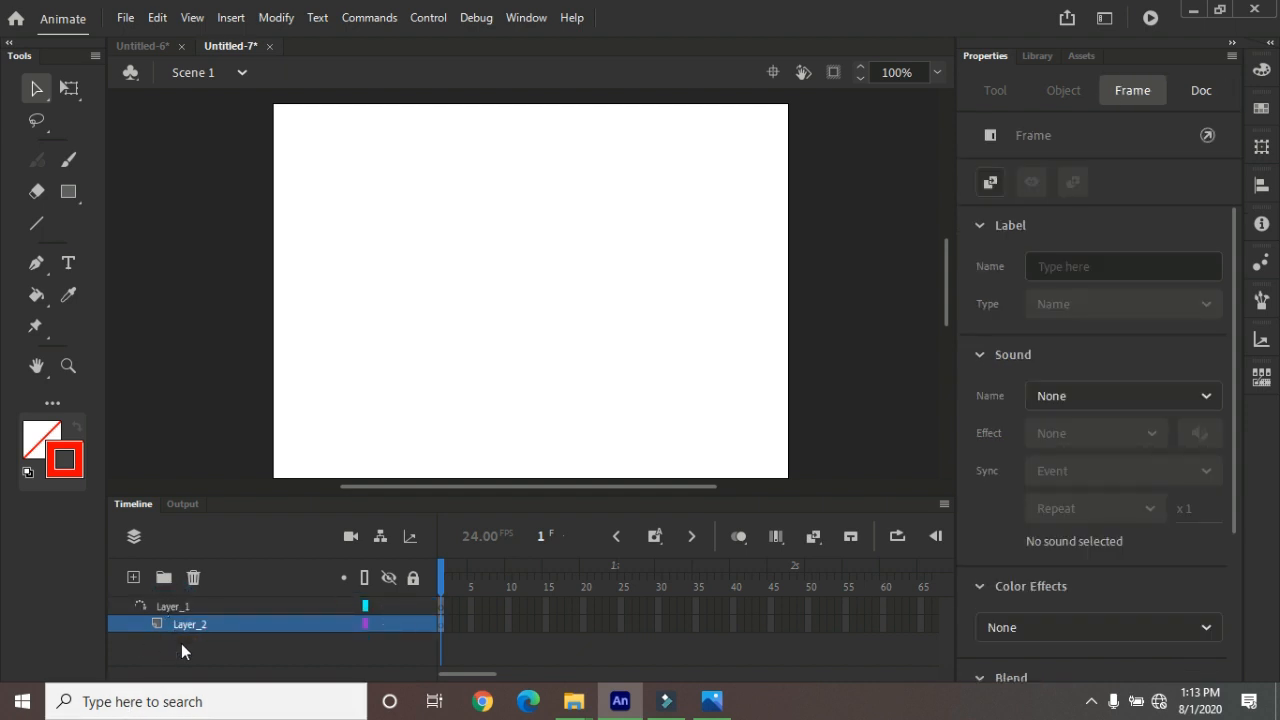
# - Undo the layer nesting, the added layer and the guide conversion of Layer_1
pyautogui.hotkey('ctrl', 'z')
pyautogui.hotkey('ctrl', 'z')
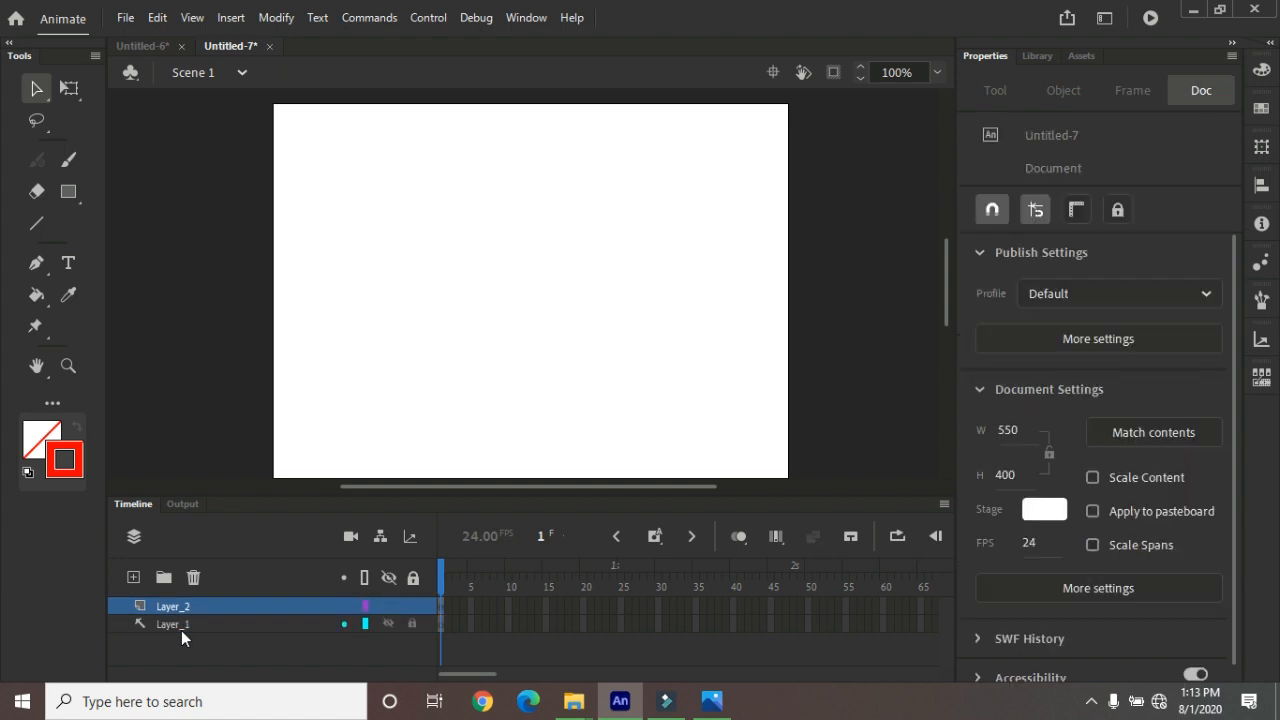
pyautogui.hotkey('ctrl', 'z')
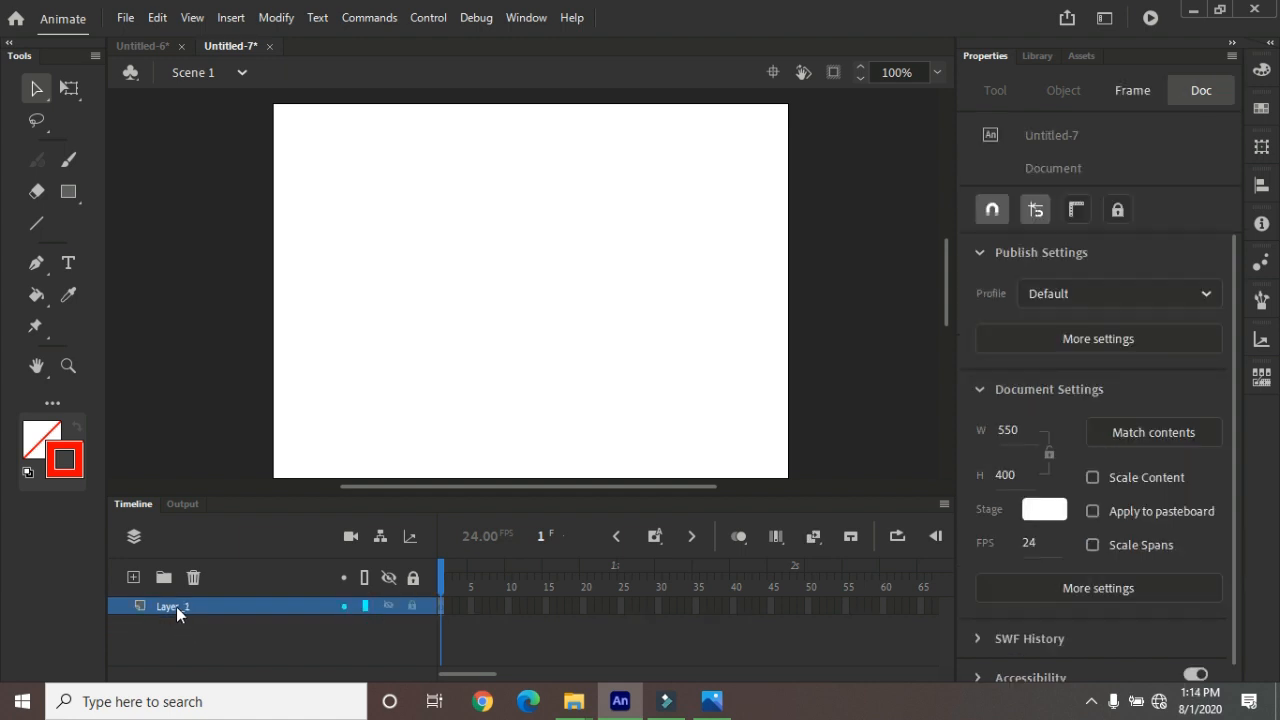
# - Add a classic motion guide to Layer_1 and select the guide layer
pyautogui.rightClick(176, 606)
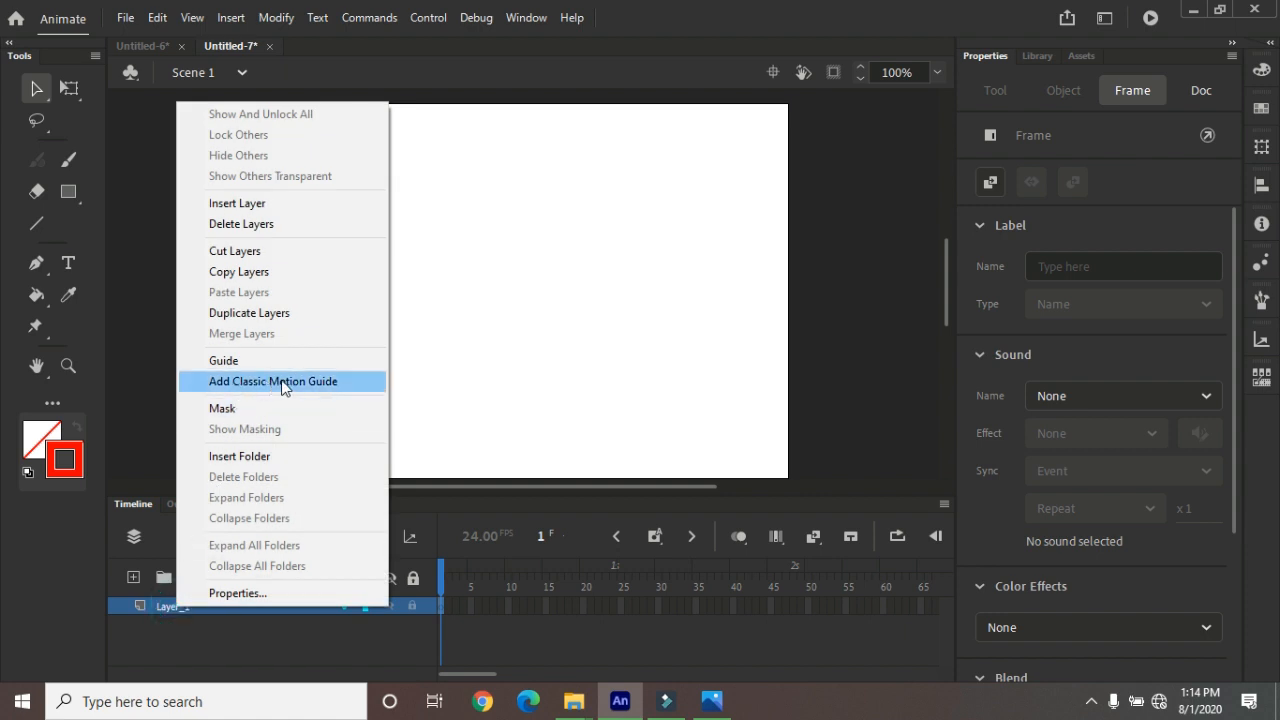
pyautogui.click(317, 381)
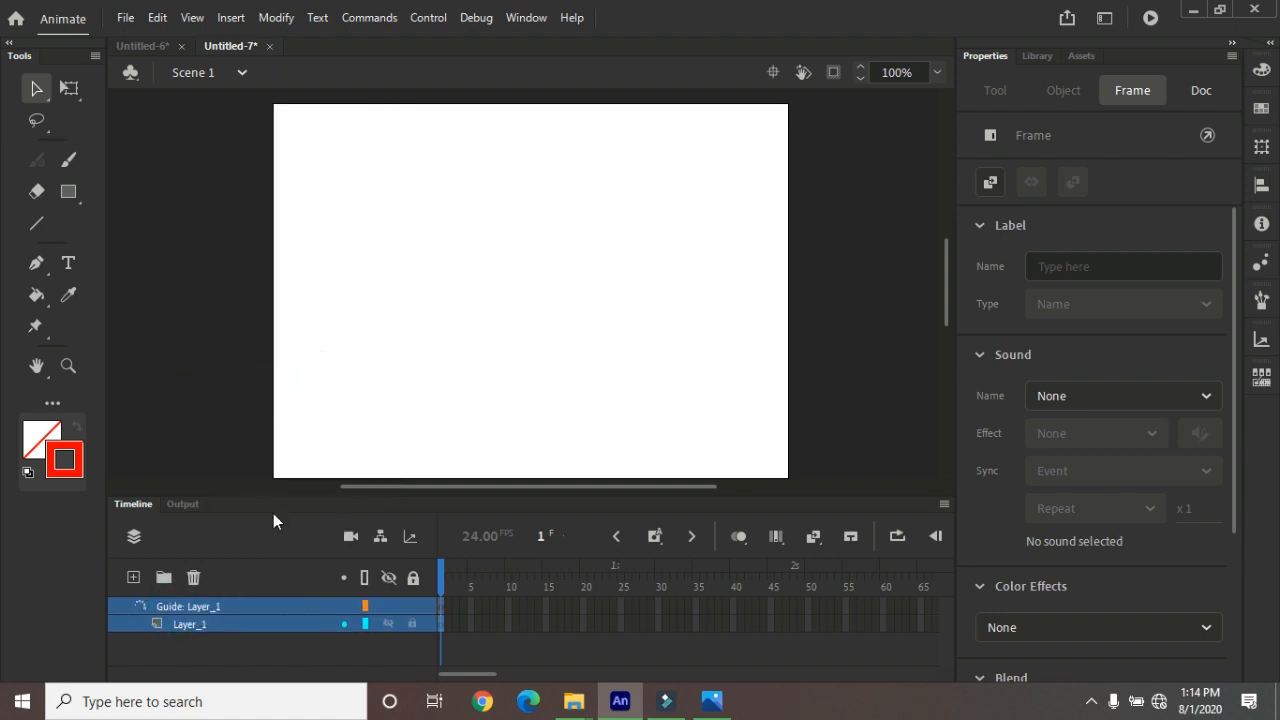
pyautogui.click(190, 603)
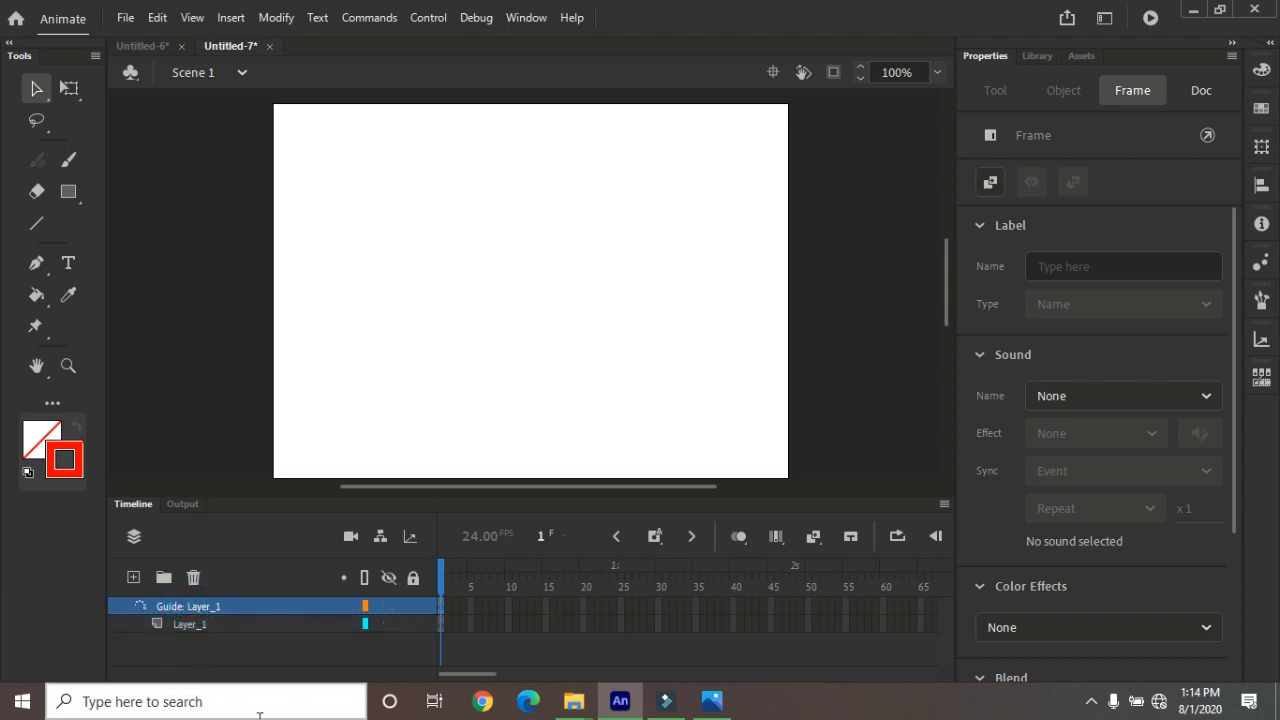
pyautogui.click(188, 626)
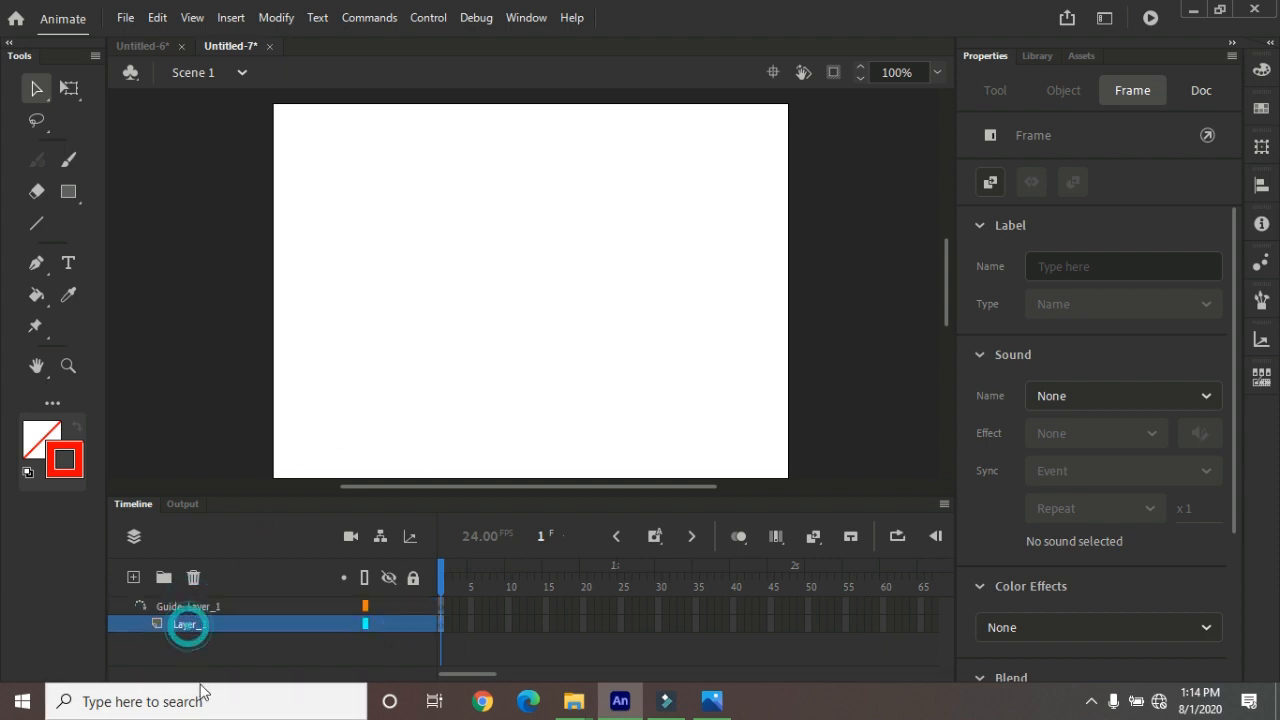
pyautogui.click(213, 608)
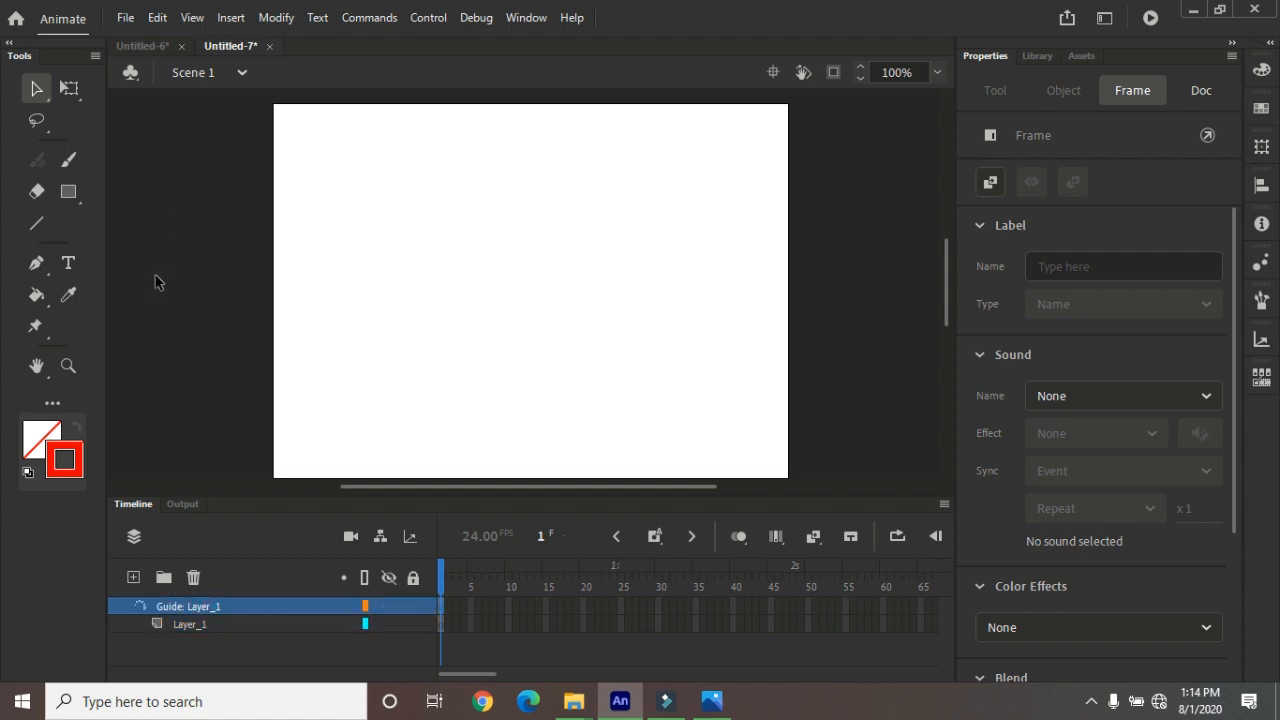
# - Draw a large red rectangle outline on the guide layer and delete a short section from the middle of its top edge
pyautogui.click(68, 191)
pyautogui.moveTo(357, 149); pyautogui.dragTo(686, 416)
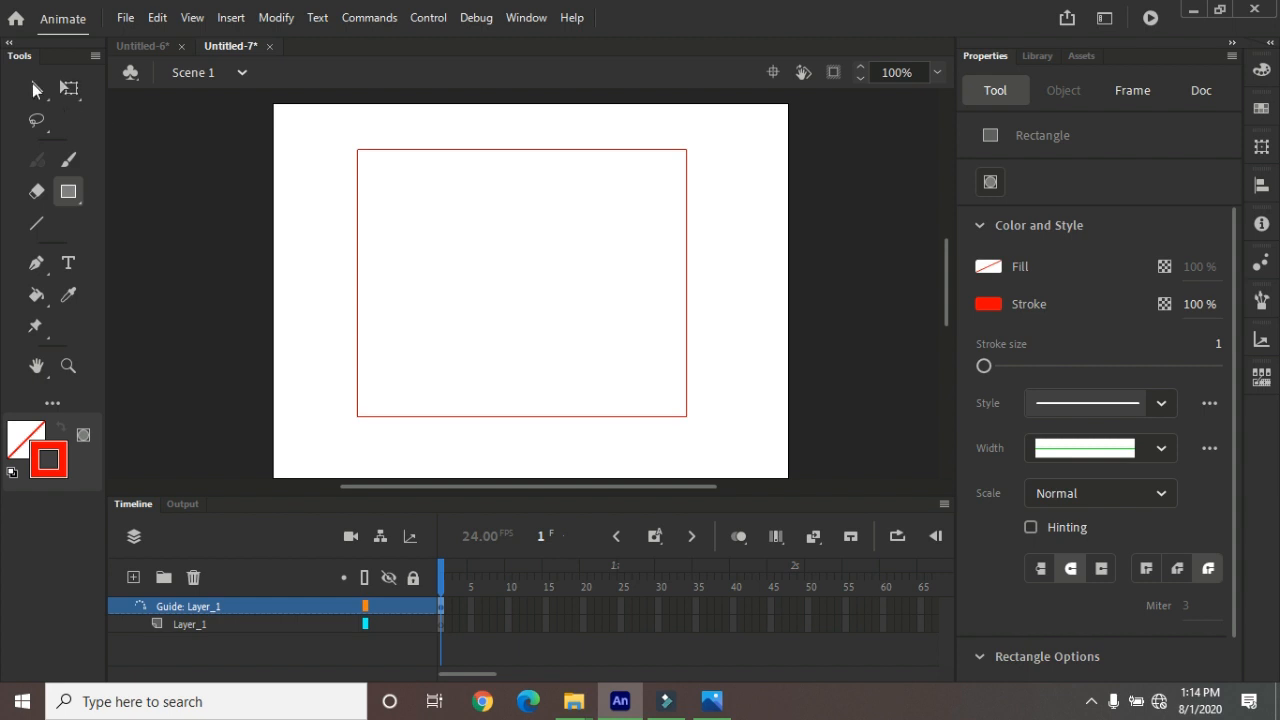
pyautogui.click(35, 90)
pyautogui.moveTo(484, 121)
pyautogui.mouseDown()
pyautogui.moveTo(511, 157)
pyautogui.moveTo(548, 173)
pyautogui.mouseUp()
pyautogui.press('Delete')
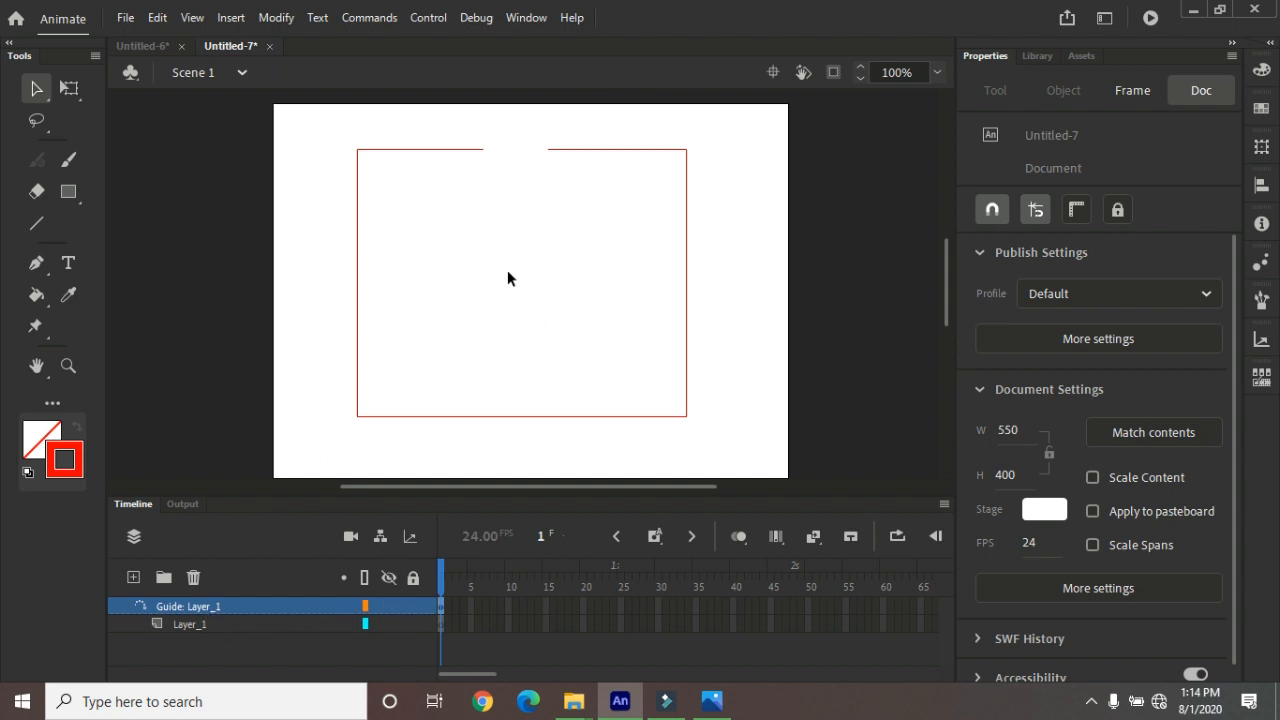
# - Select Layer_1 and set the stroke to none and the fill to the red radial gradient
pyautogui.click(203, 620)
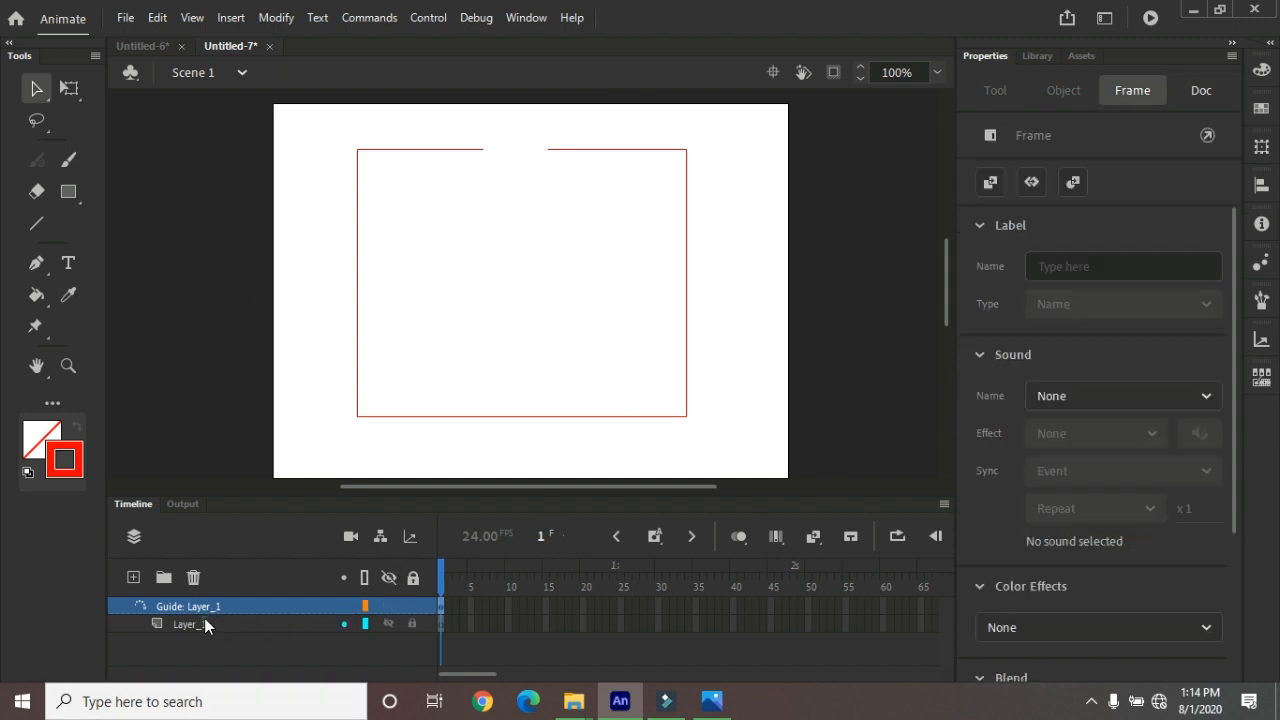
pyautogui.click(75, 480)
pyautogui.click(382, 206)
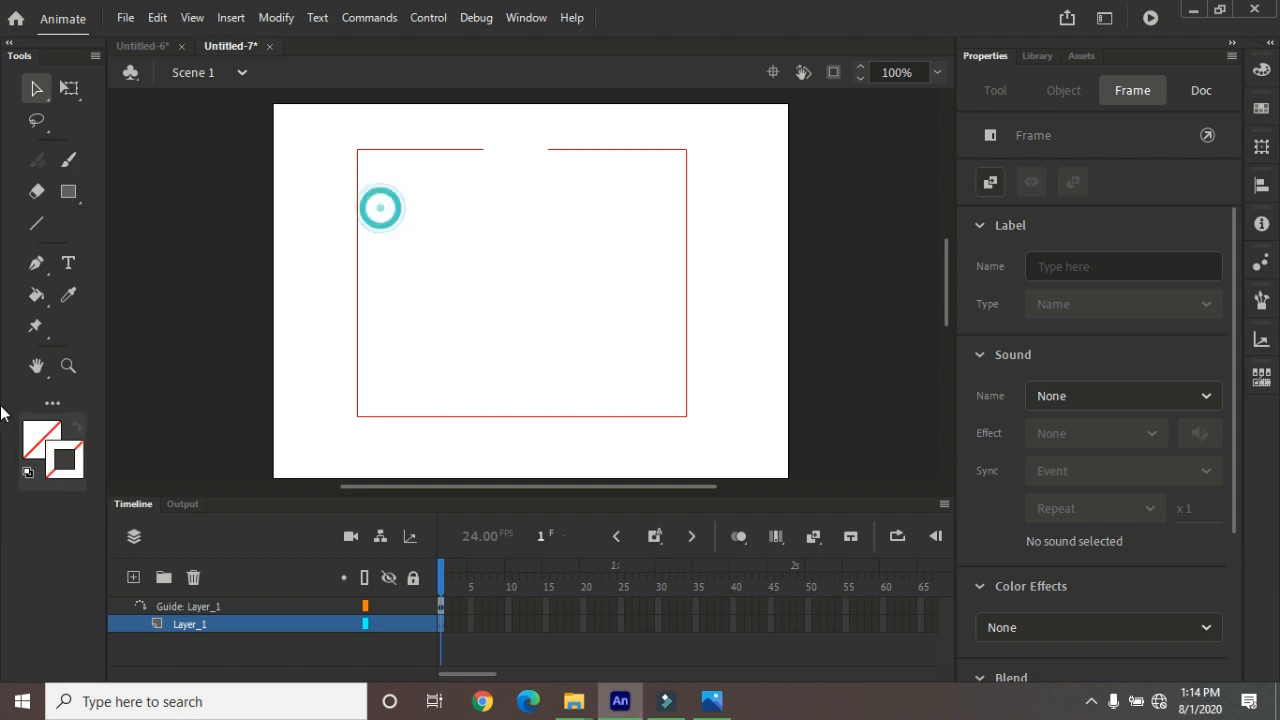
pyautogui.click(38, 438)
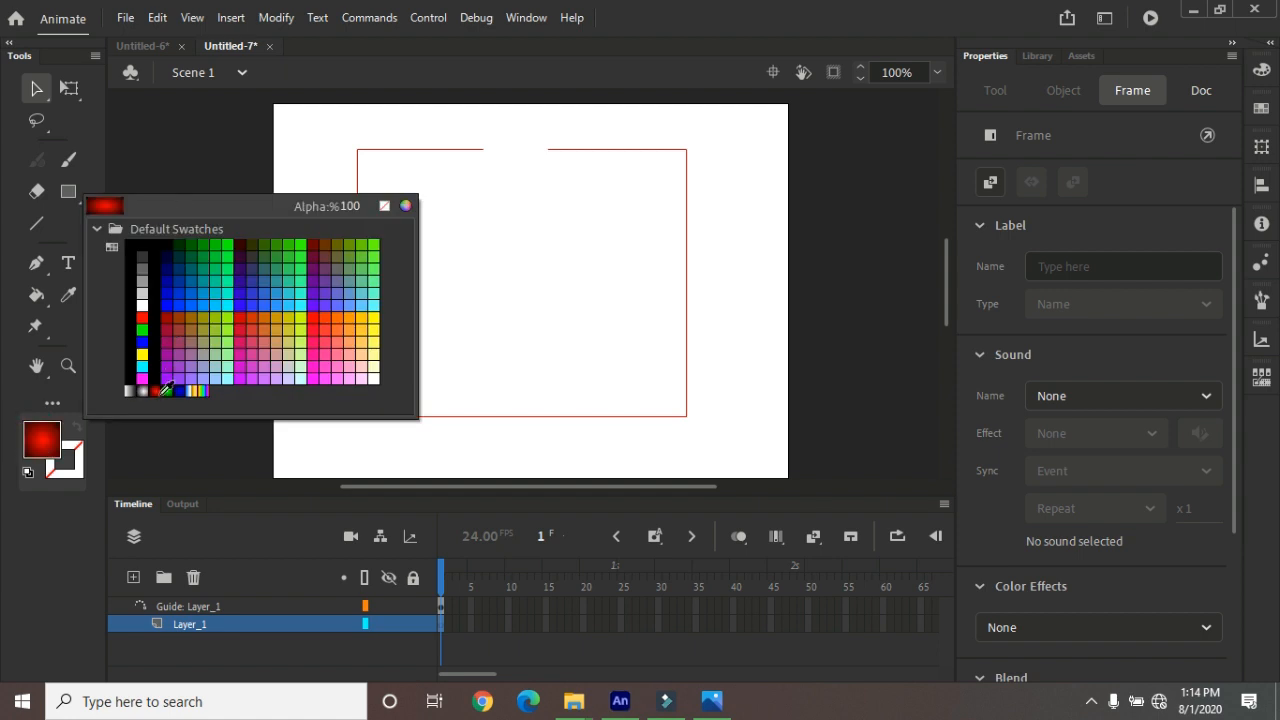
pyautogui.click(163, 390)
# - Draw a narrow vertical oval about 19 by 57 px on Layer_1, to the left of the rectangle path
pyautogui.click(68, 191)
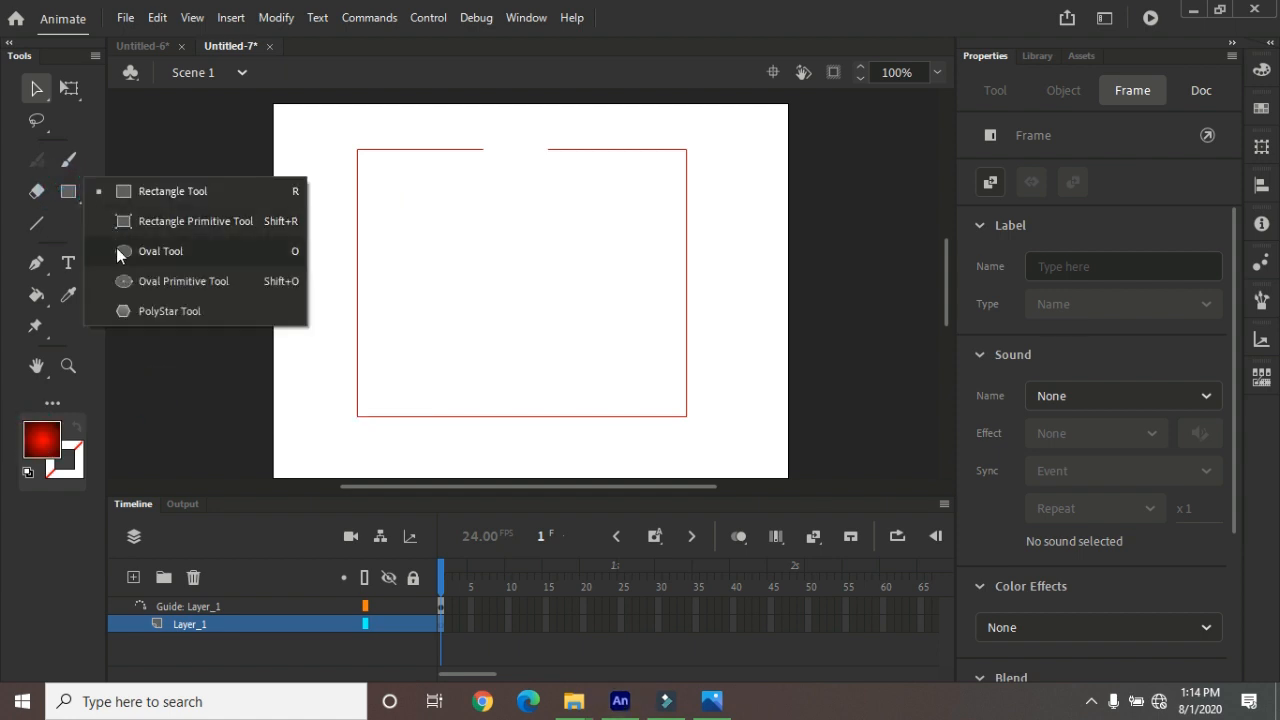
pyautogui.click(120, 251)
pyautogui.moveTo(298, 162); pyautogui.dragTo(316, 215)
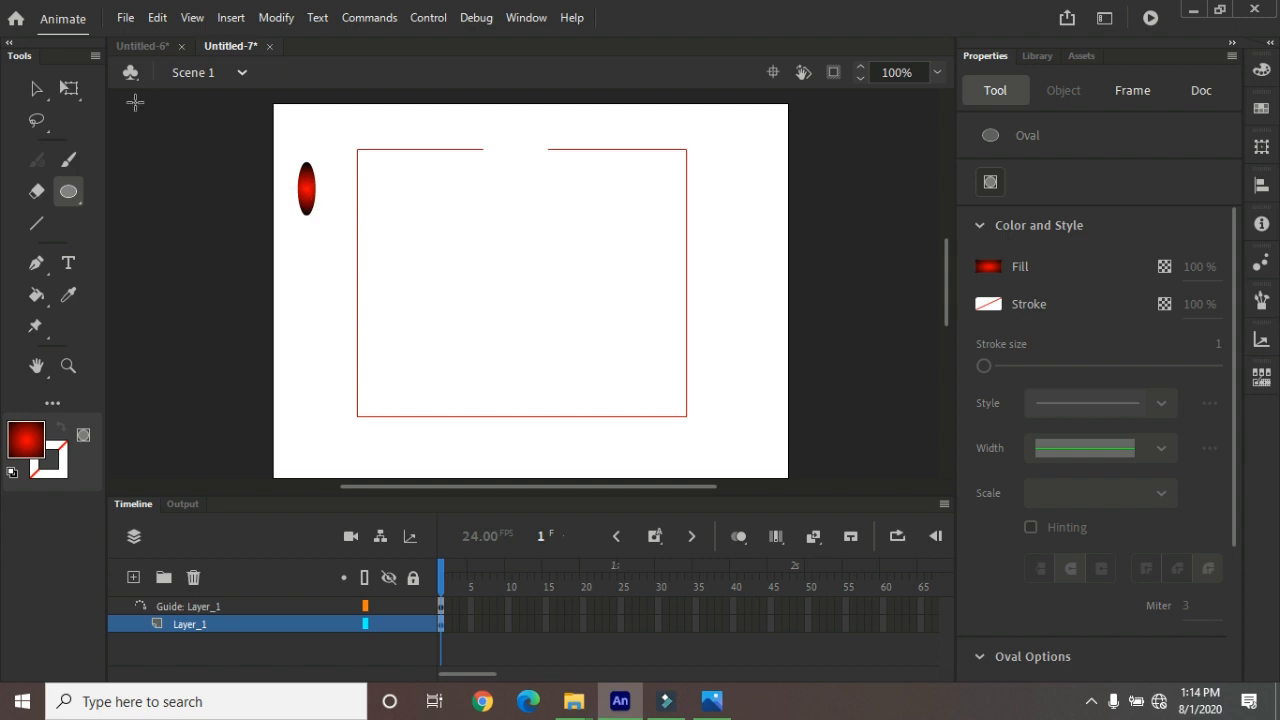
# - Convert the oval to a Movie Clip symbol with centre registration and snap it to the left end of the path's gap
pyautogui.click(37, 88)
pyautogui.click(306, 189)
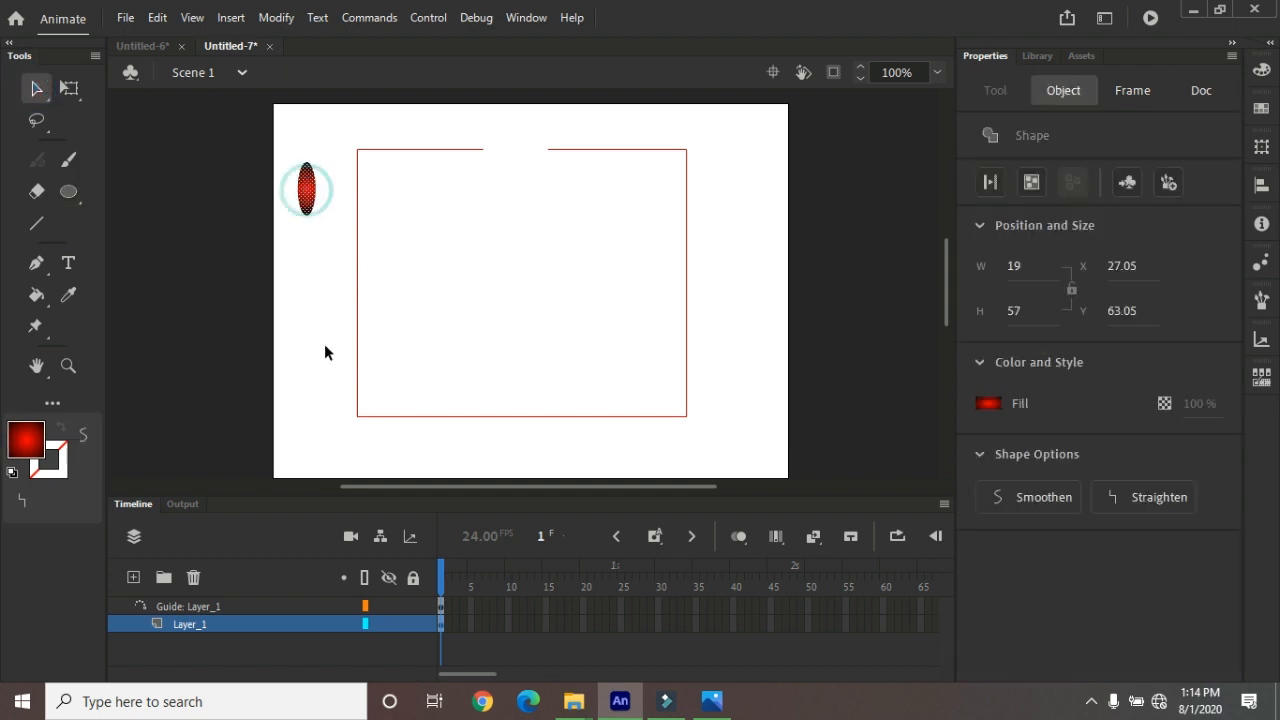
pyautogui.press('F8')
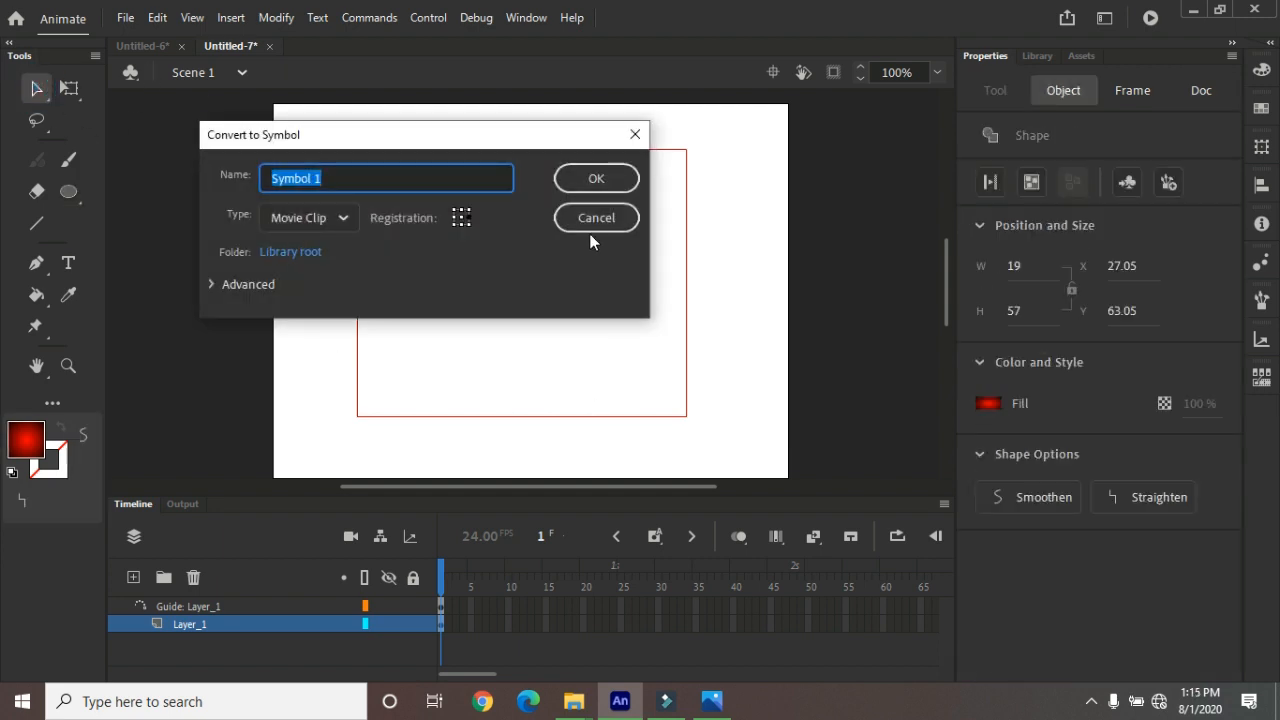
pyautogui.click(460, 218)
pyautogui.click(596, 178)
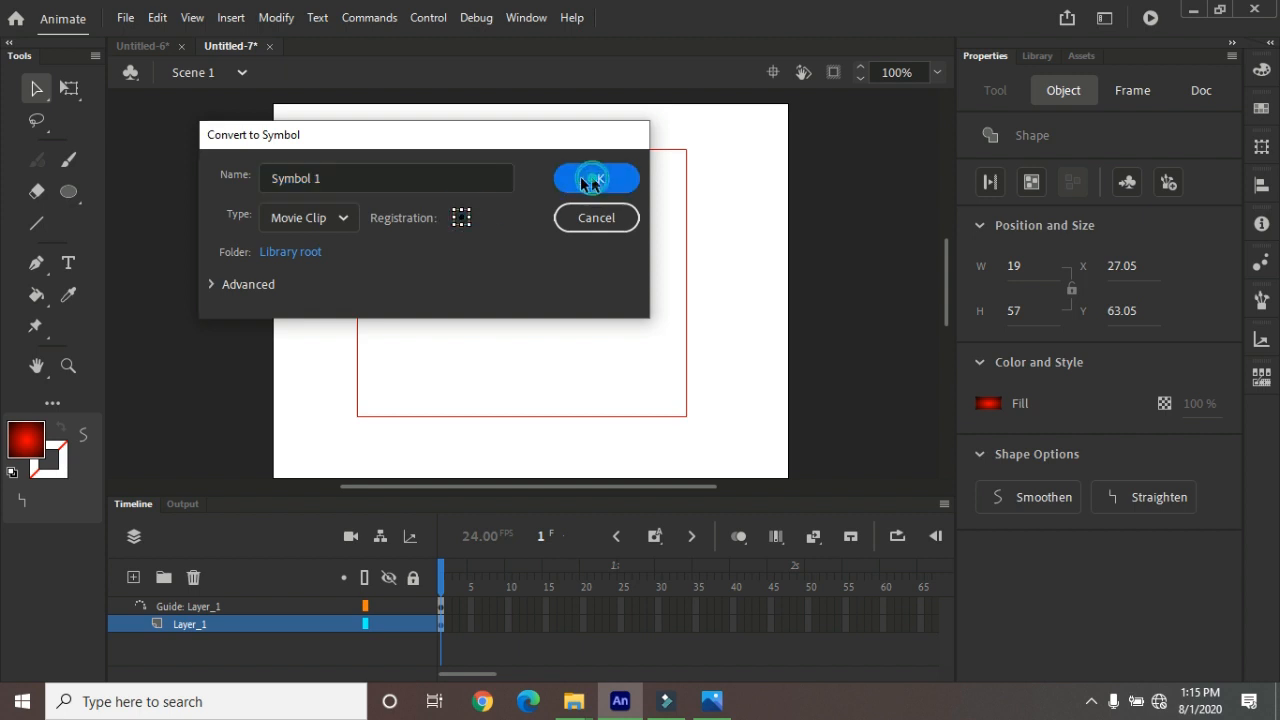
pyautogui.moveTo(318, 210); pyautogui.dragTo(504, 175)
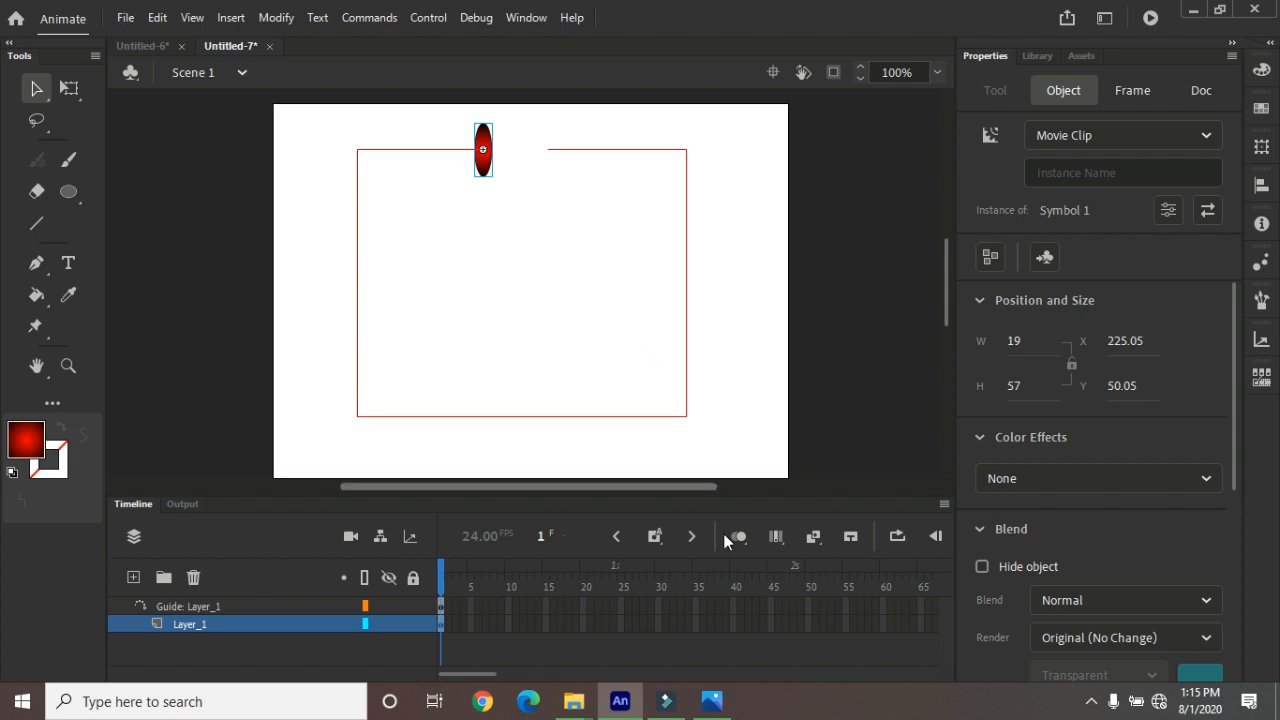
# - Switch to Photos to view the keyboard picture, and return to Animate
pyautogui.click(713, 703)
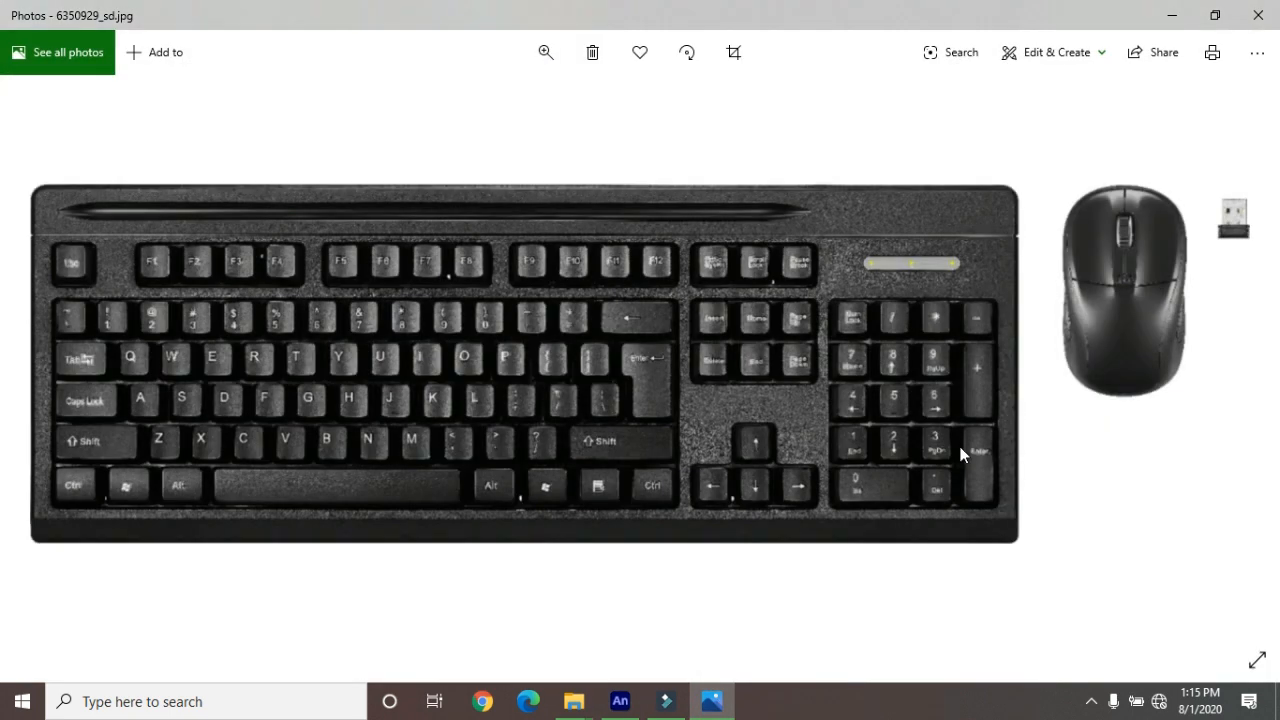
pyautogui.click(1172, 15)
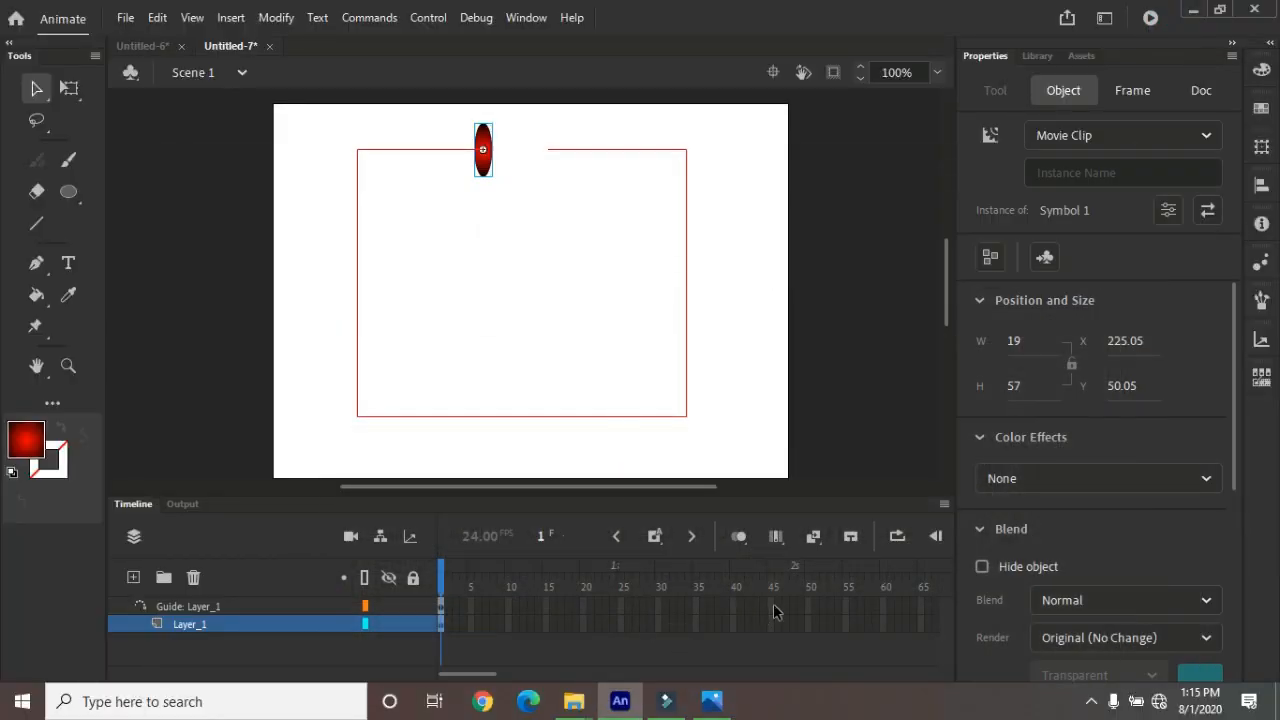
# - Insert keyframes at frame 60 on both the guide layer and Layer_1
pyautogui.click(887, 615)
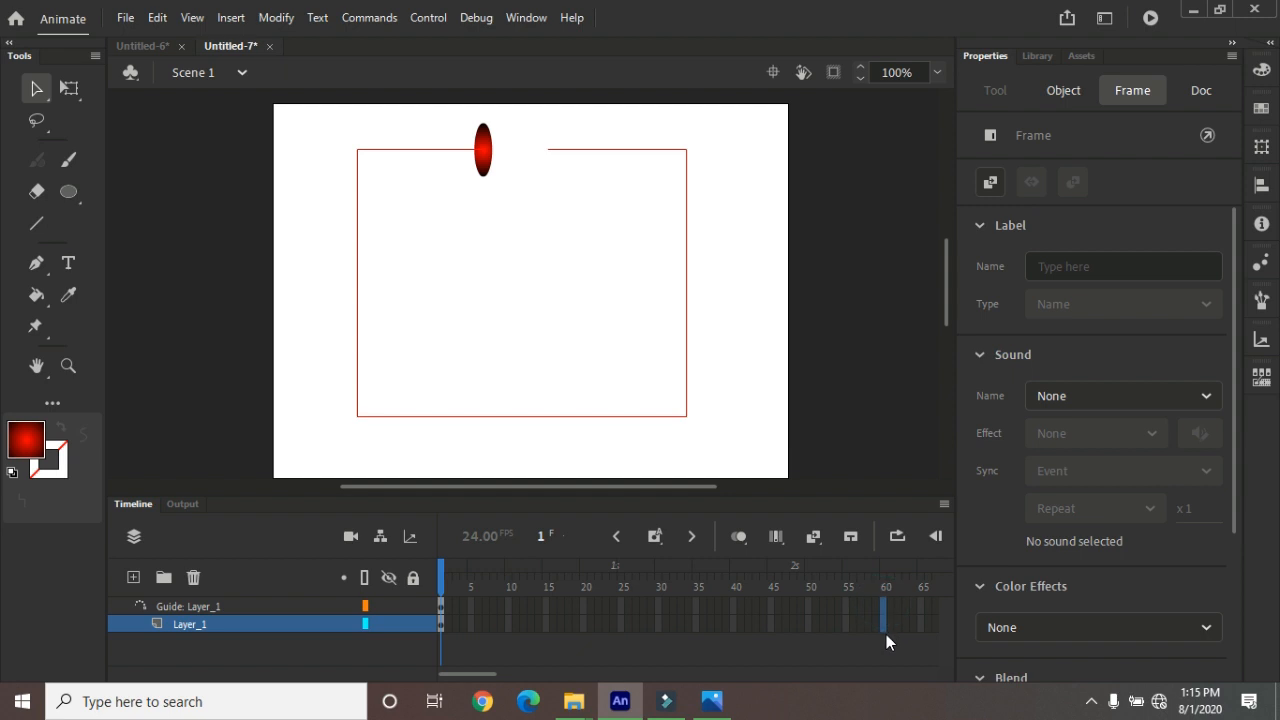
pyautogui.moveTo(886, 634); pyautogui.dragTo(885, 634)
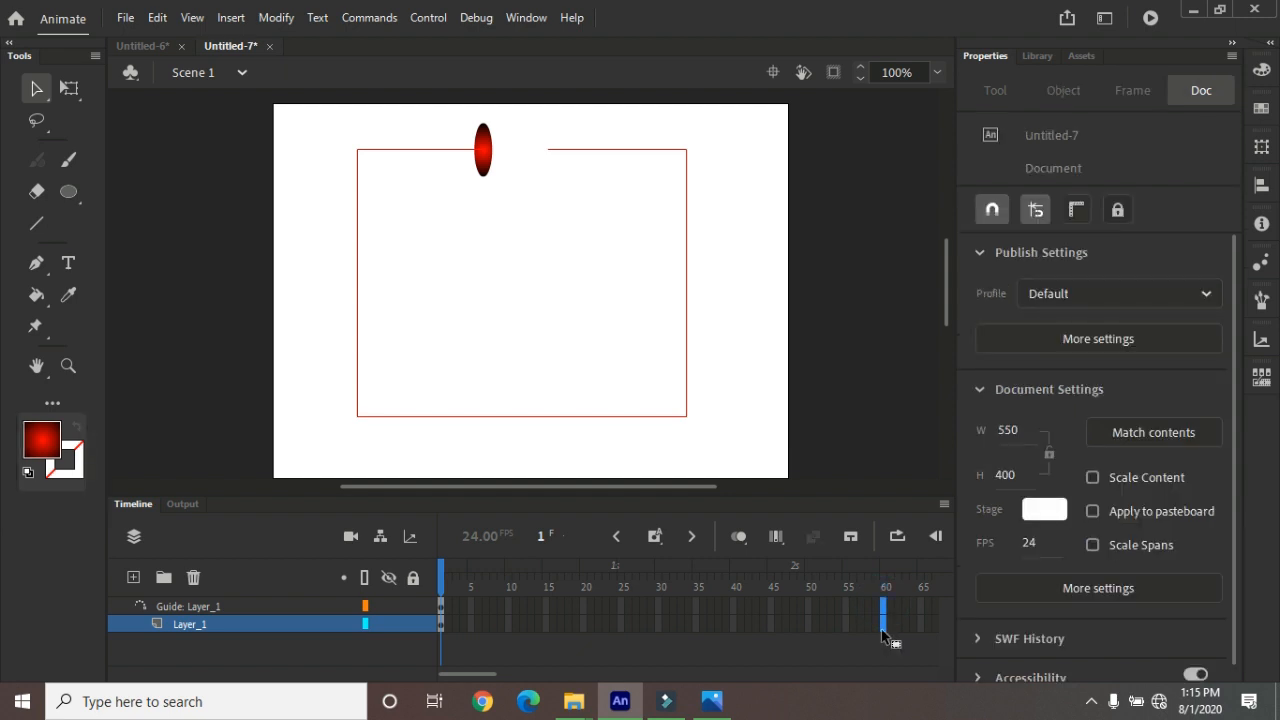
pyautogui.press('F5')
pyautogui.click(857, 423)
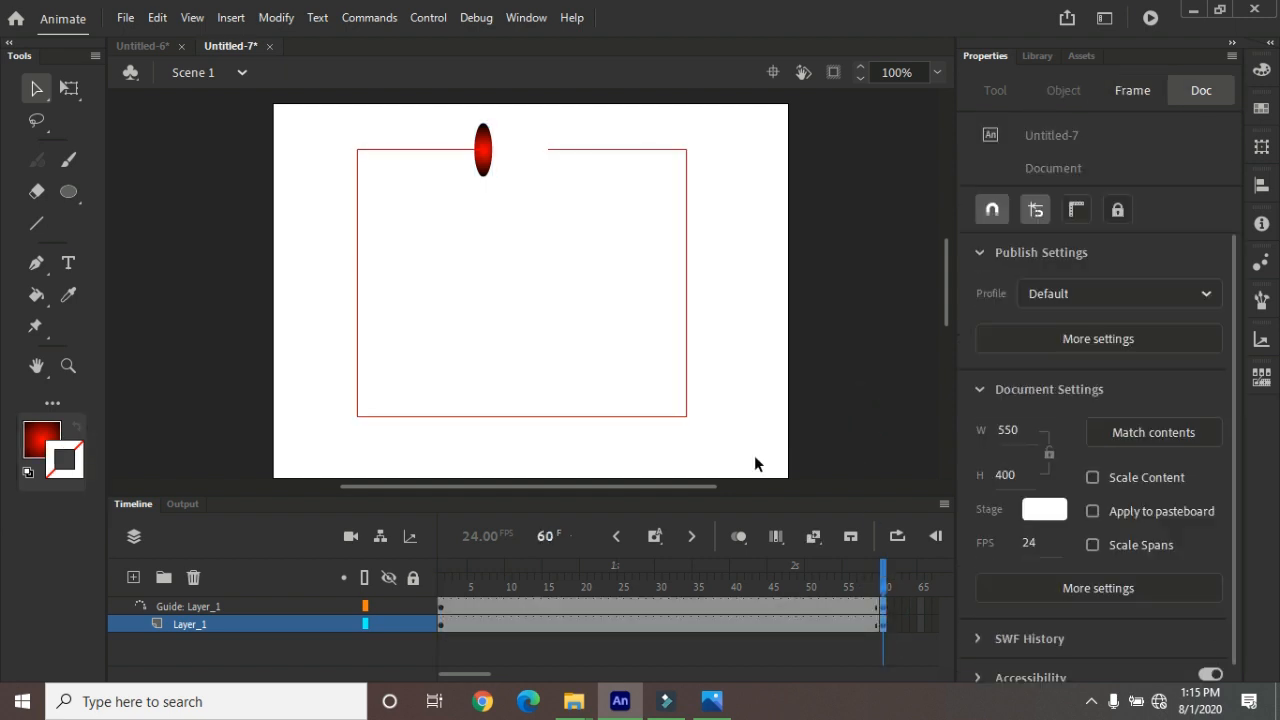
# - At frame 60, move the oval to the right end of the path's gap and create a classic tween along Layer_1
pyautogui.click(885, 627)
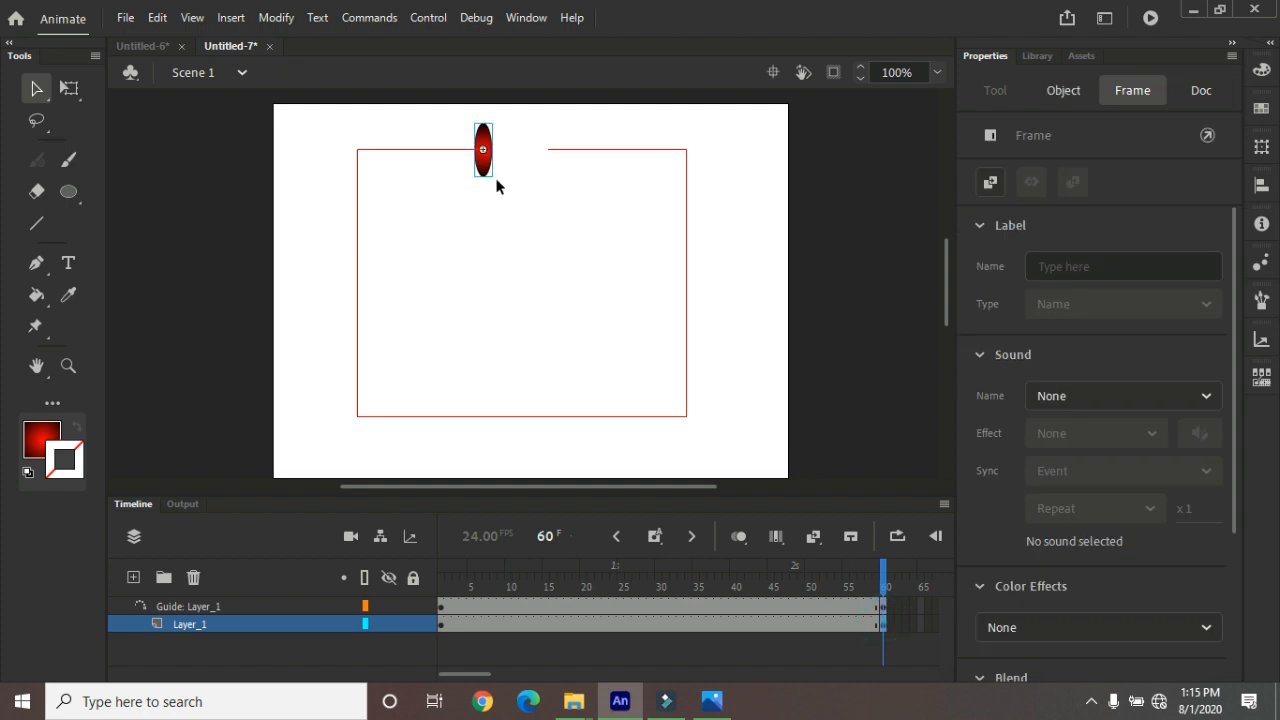
pyautogui.moveTo(481, 172); pyautogui.dragTo(546, 173)
pyautogui.rightClick(603, 624)
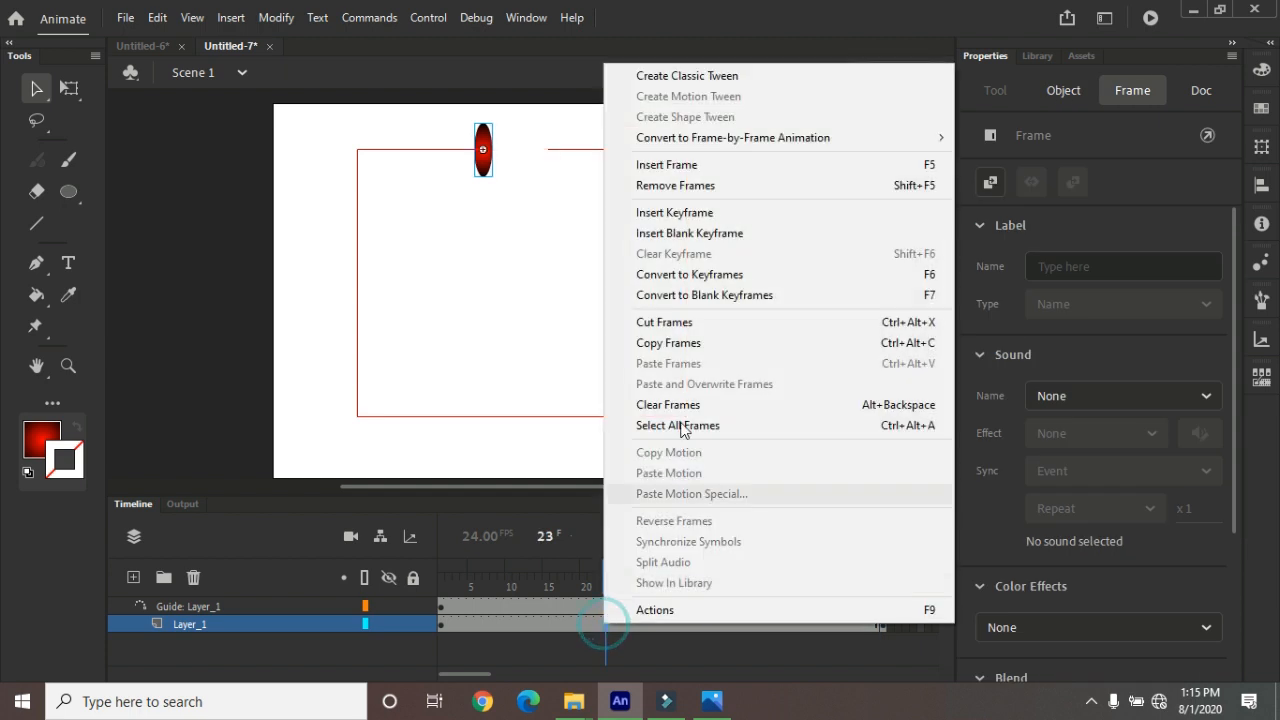
pyautogui.click(731, 77)
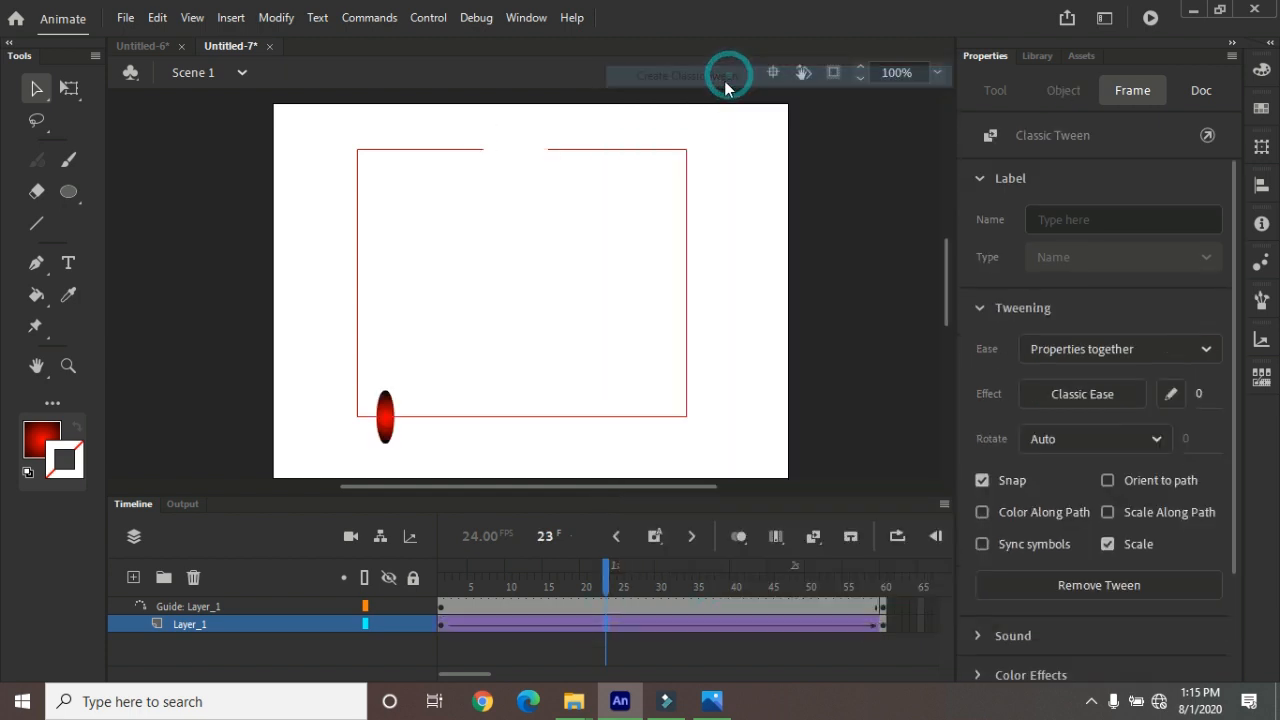
# - Apply a classic tween to the frame 60 keyframe of Layer_1 and scrub the timeline to check the motion
pyautogui.rightClick(881, 624)
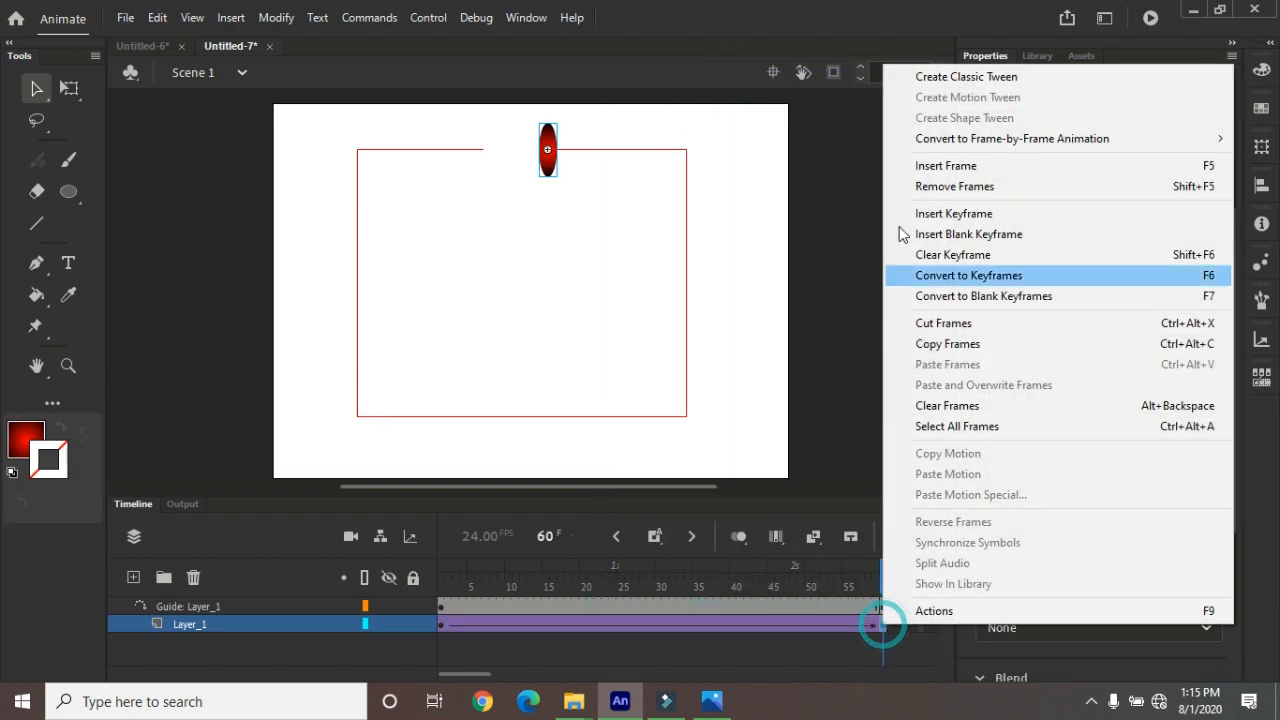
pyautogui.click(926, 78)
pyautogui.moveTo(881, 572)
pyautogui.mouseDown()
pyautogui.moveTo(449, 572)
pyautogui.moveTo(883, 579)
pyautogui.mouseUp()
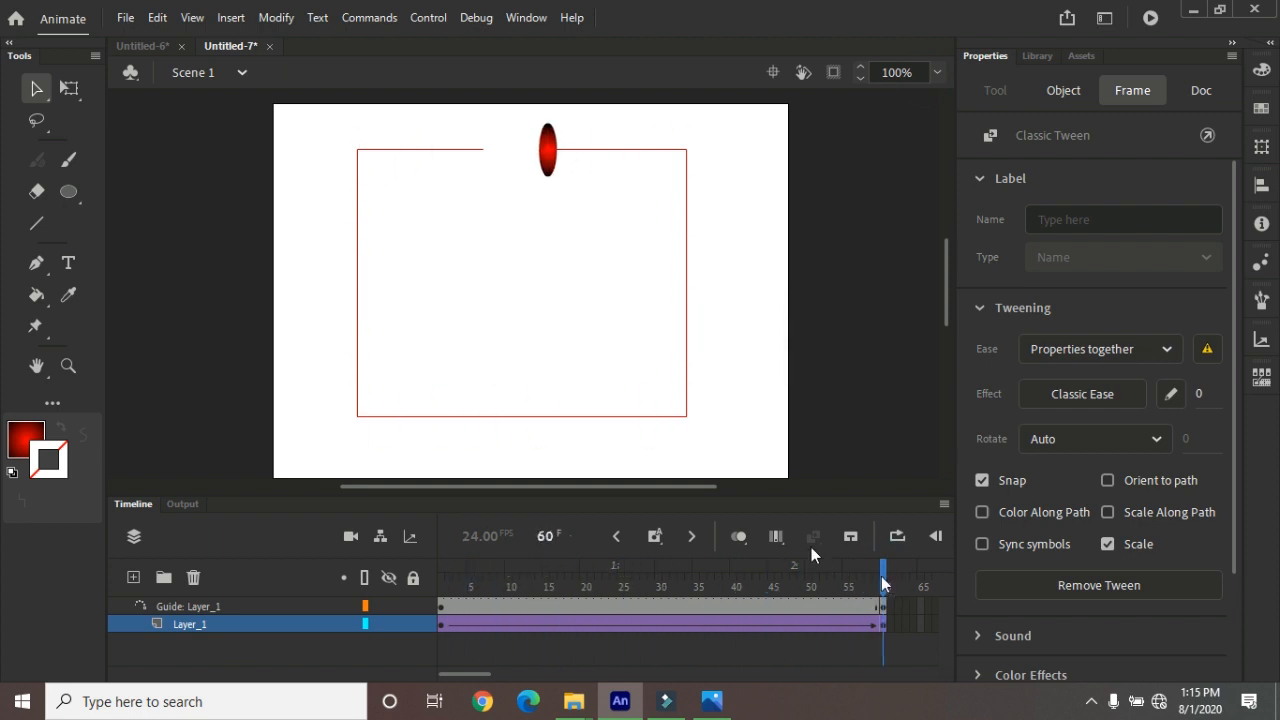
# - Copy the oval at frame 60 and paste it in place on a new layer above Layer_1
pyautogui.rightClick(547, 165)
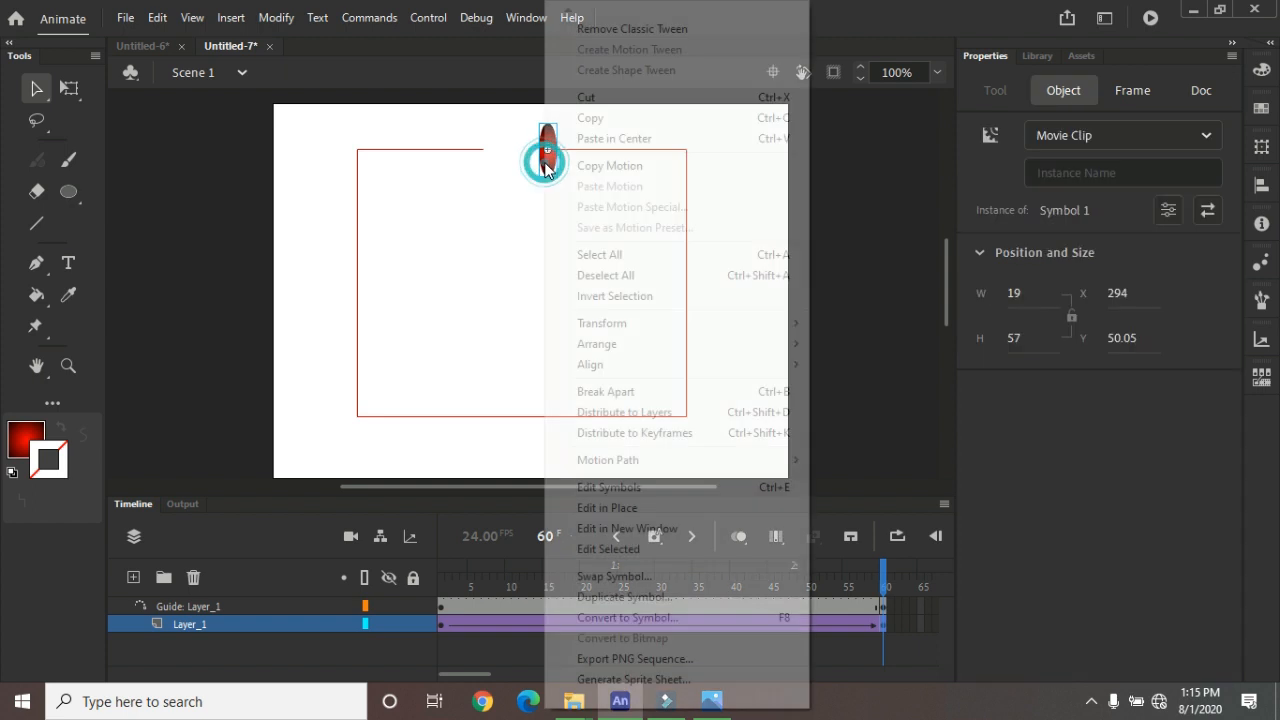
pyautogui.click(610, 118)
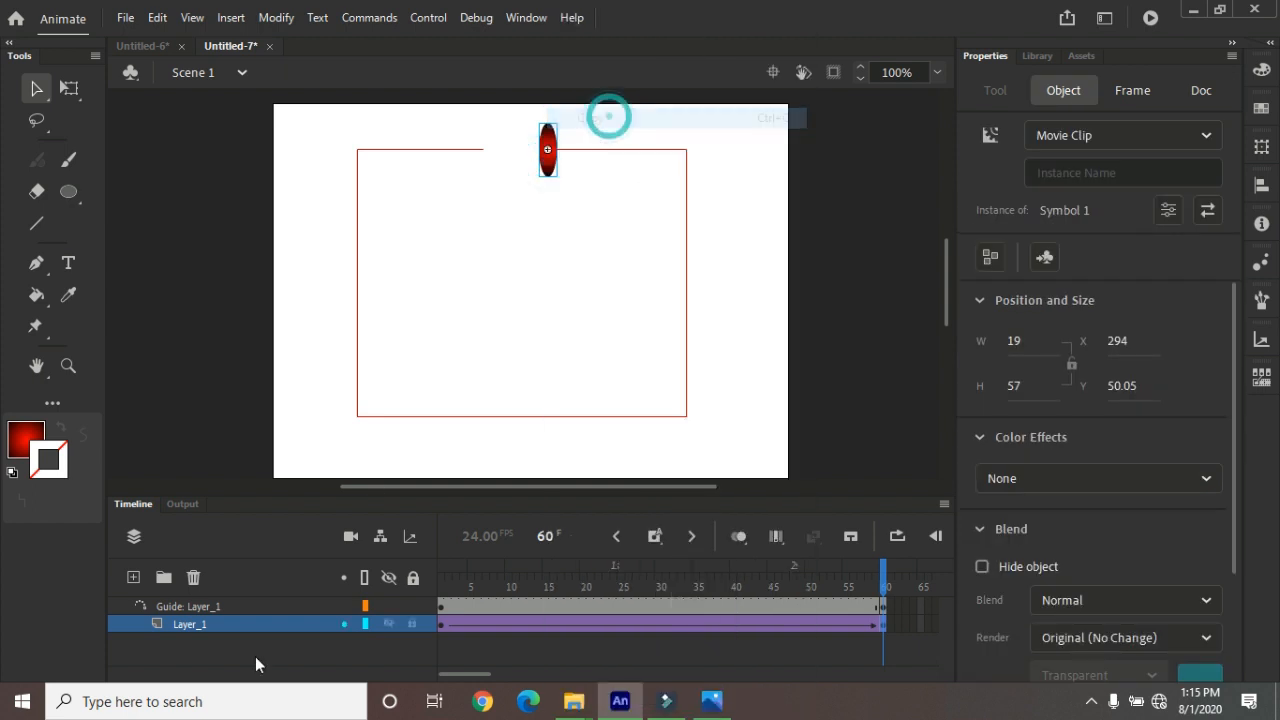
pyautogui.click(133, 577)
pyautogui.rightClick(176, 324)
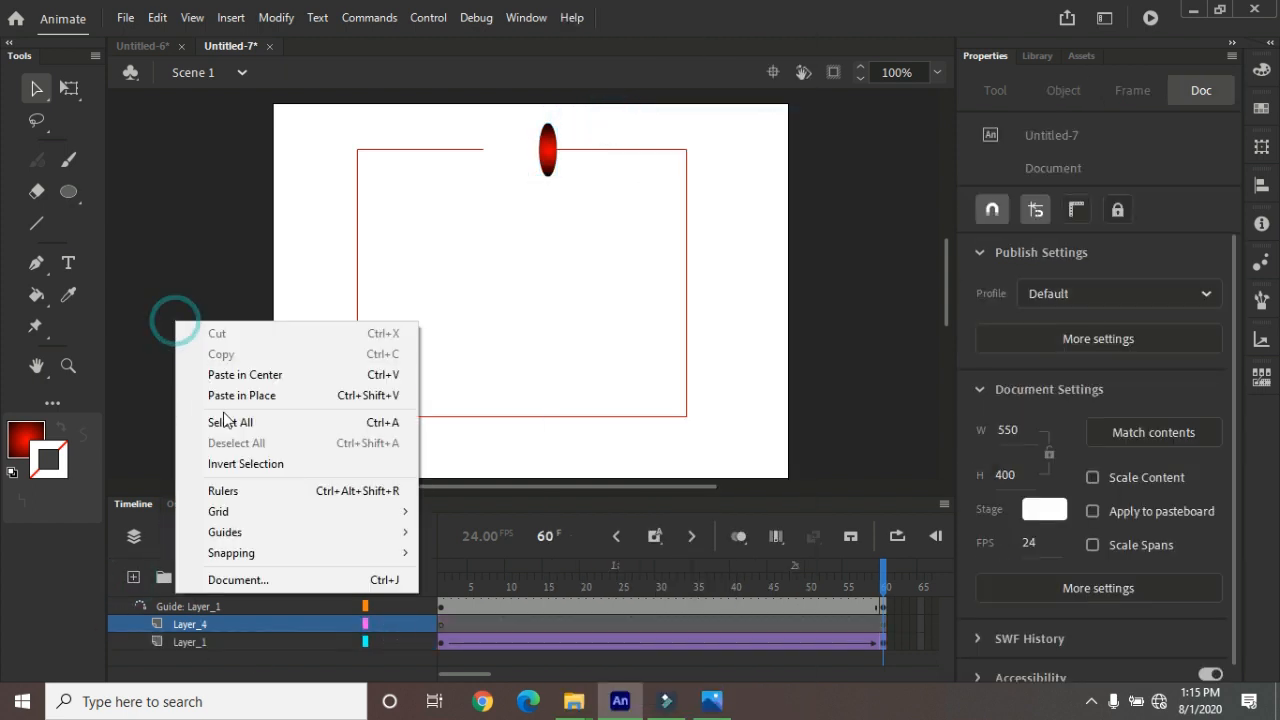
pyautogui.click(238, 396)
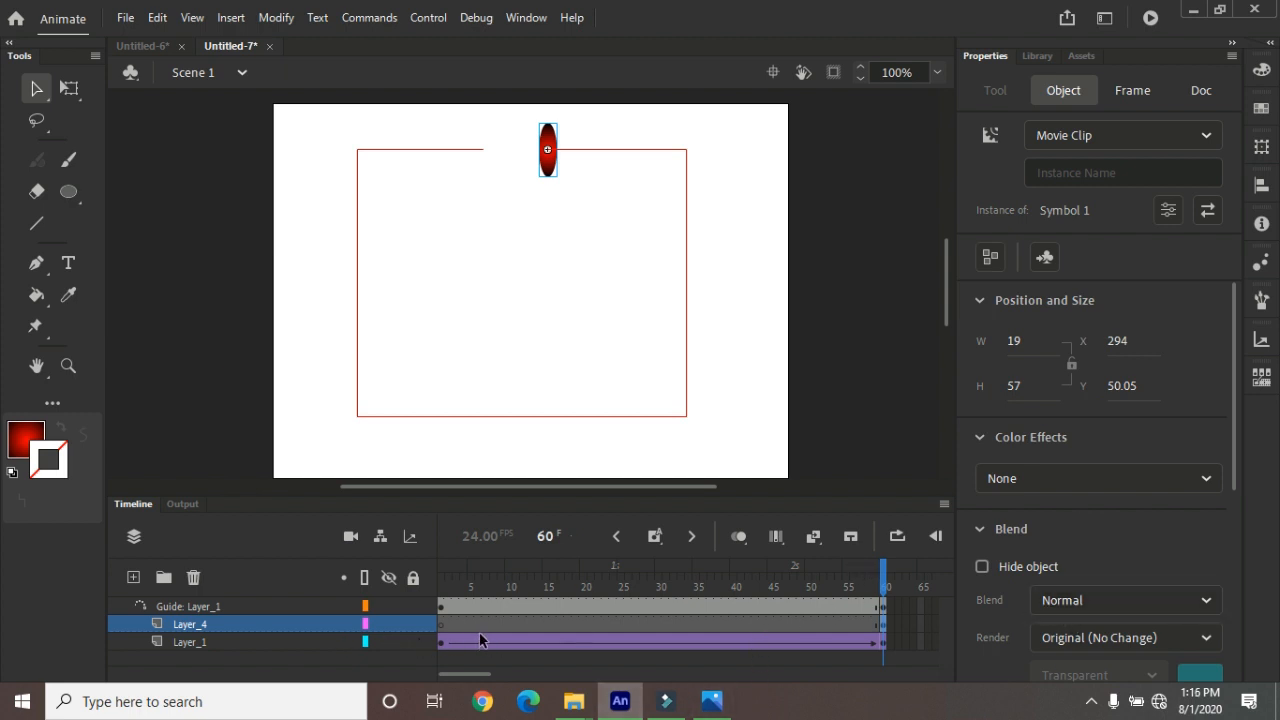
# - At frame 1 of Layer_4, hide Layer_1, paste the oval in place and move it to the left end of the path's gap
pyautogui.click(441, 625)
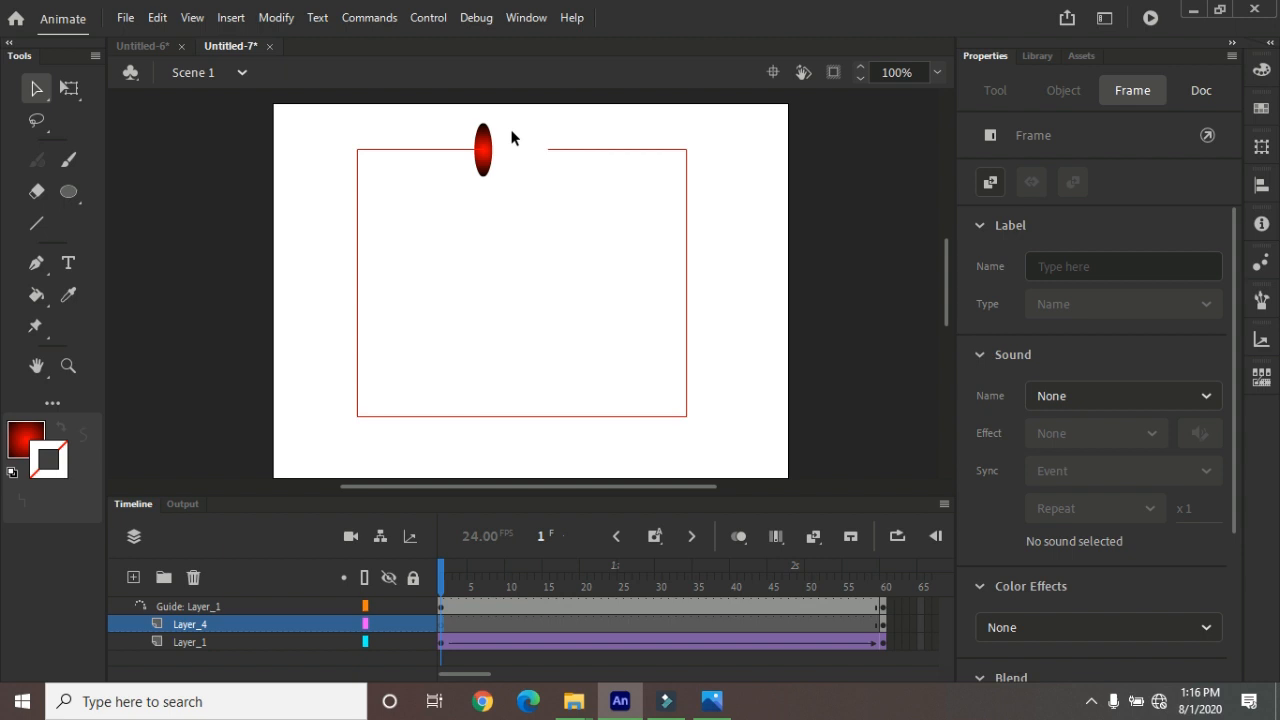
pyautogui.click(388, 641)
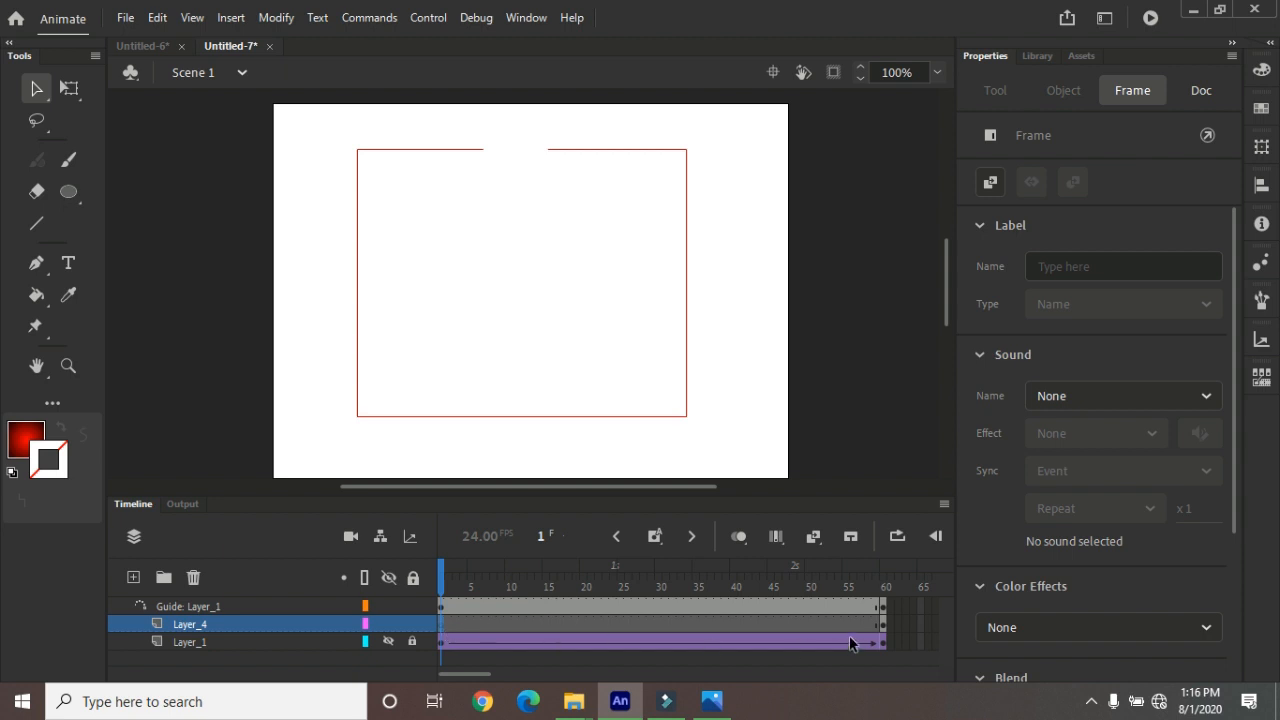
pyautogui.rightClick(722, 147)
pyautogui.click(801, 211)
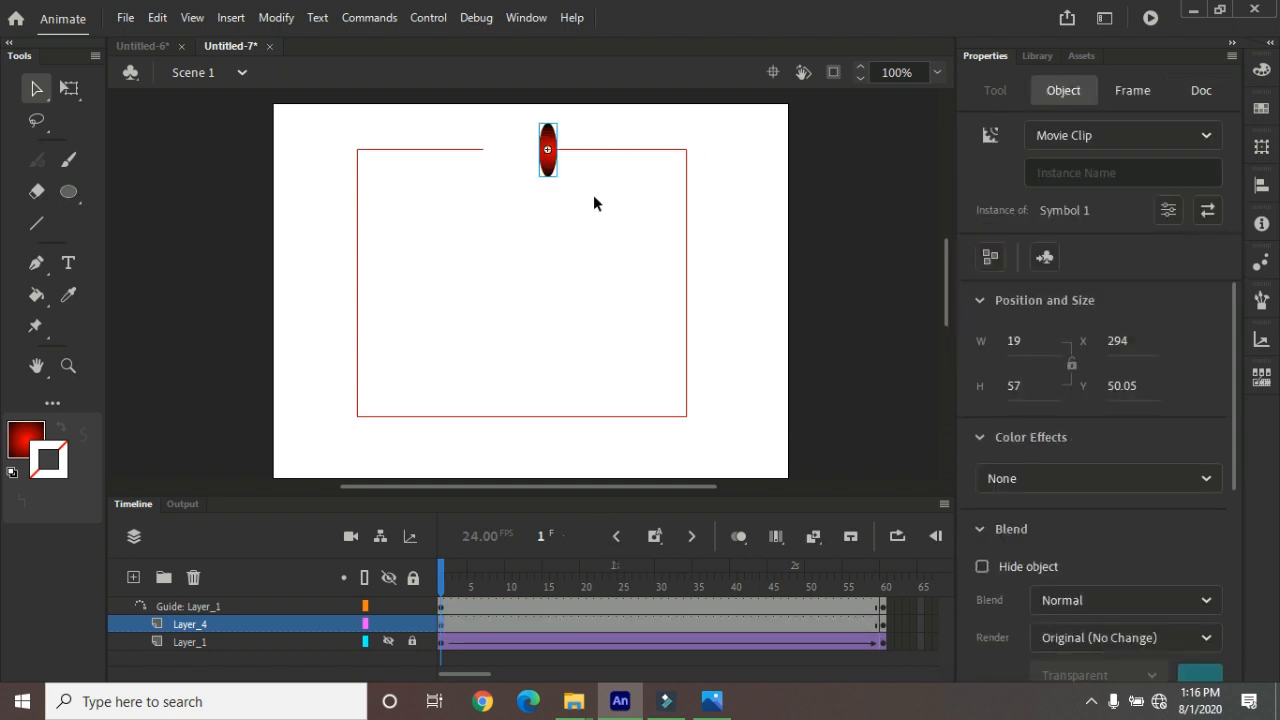
pyautogui.moveTo(547, 160); pyautogui.dragTo(484, 160)
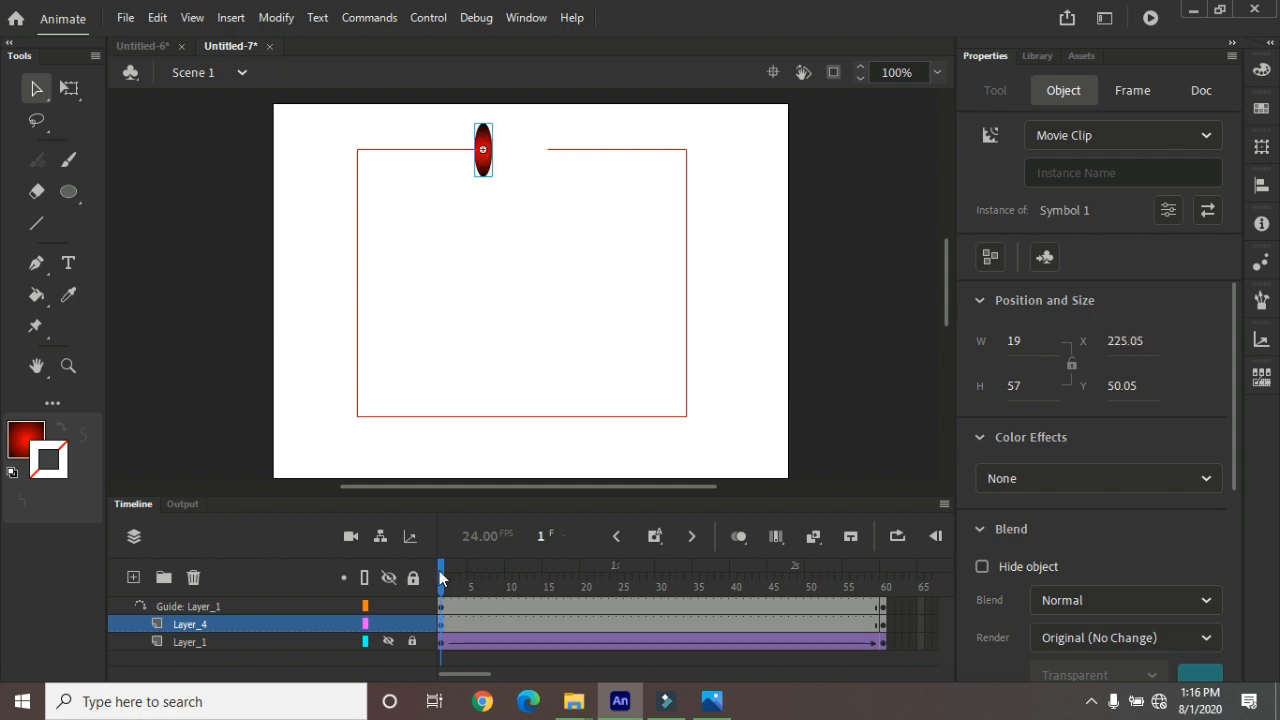
# - Lock and hide Layer_4, show Layer_1 again, and check its oval's positions at frames 60 and 1
pyautogui.moveTo(443, 572); pyautogui.dragTo(897, 567)
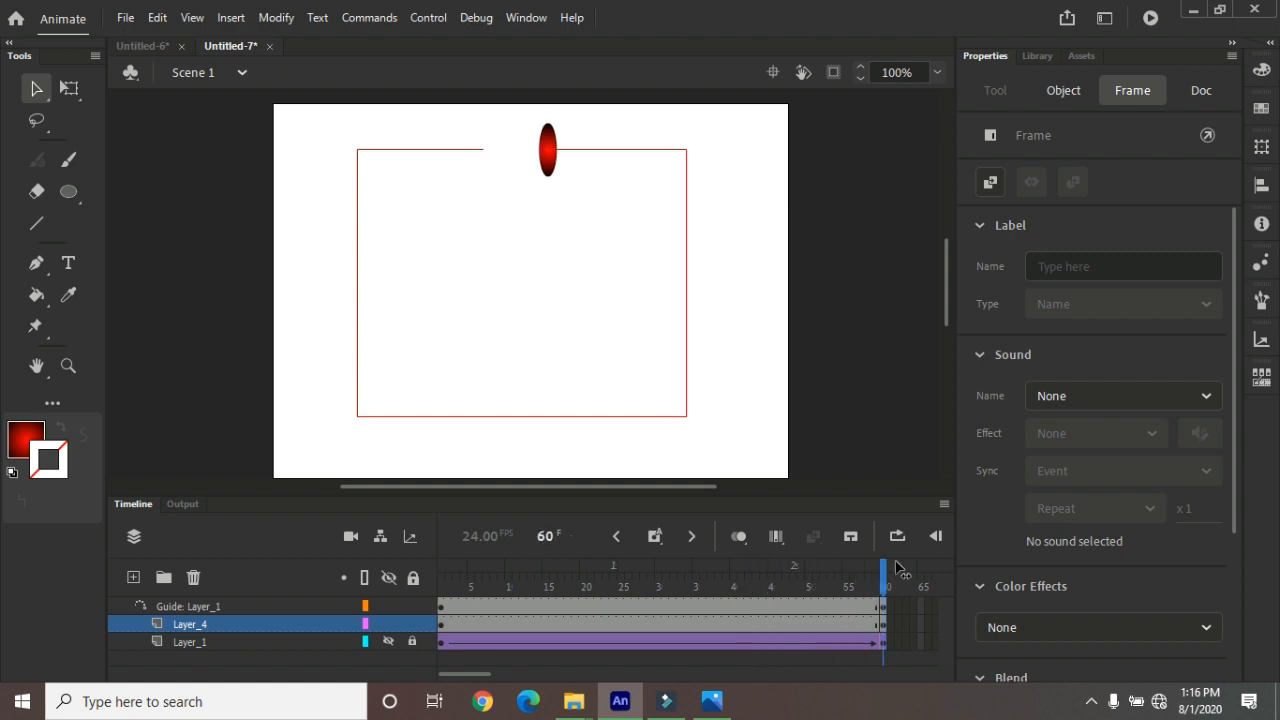
pyautogui.click(410, 623)
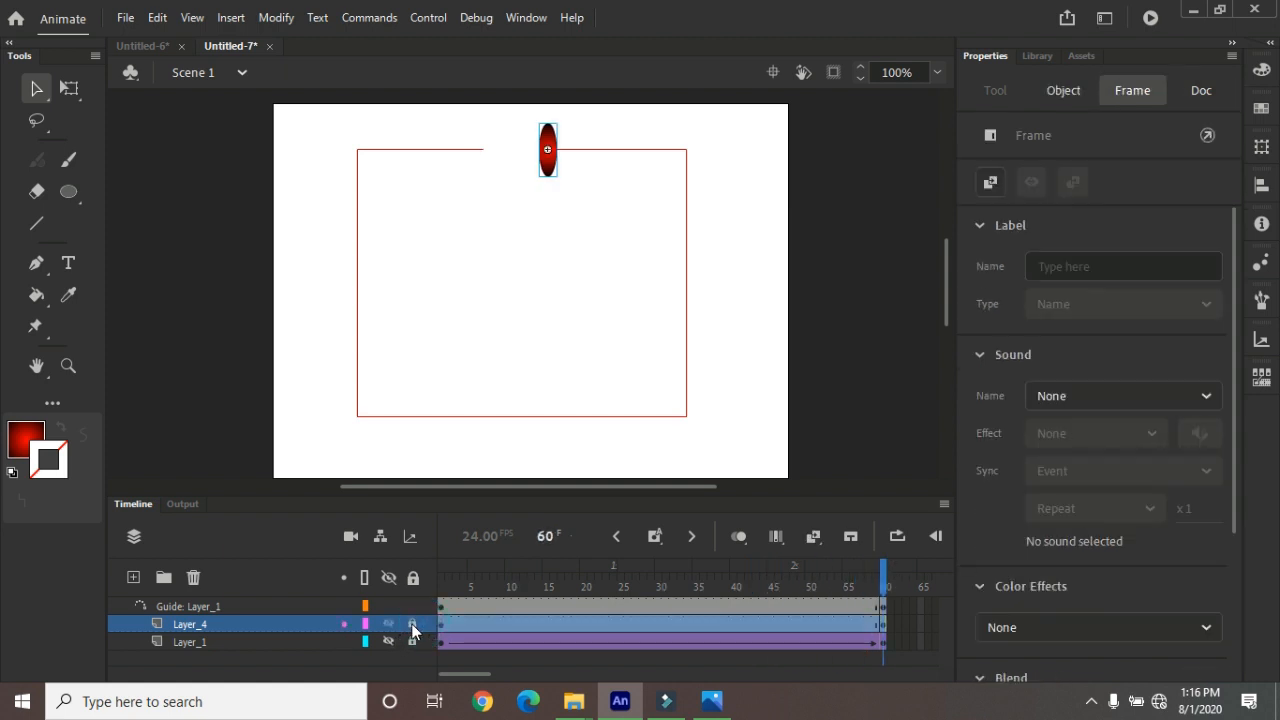
pyautogui.click(389, 623)
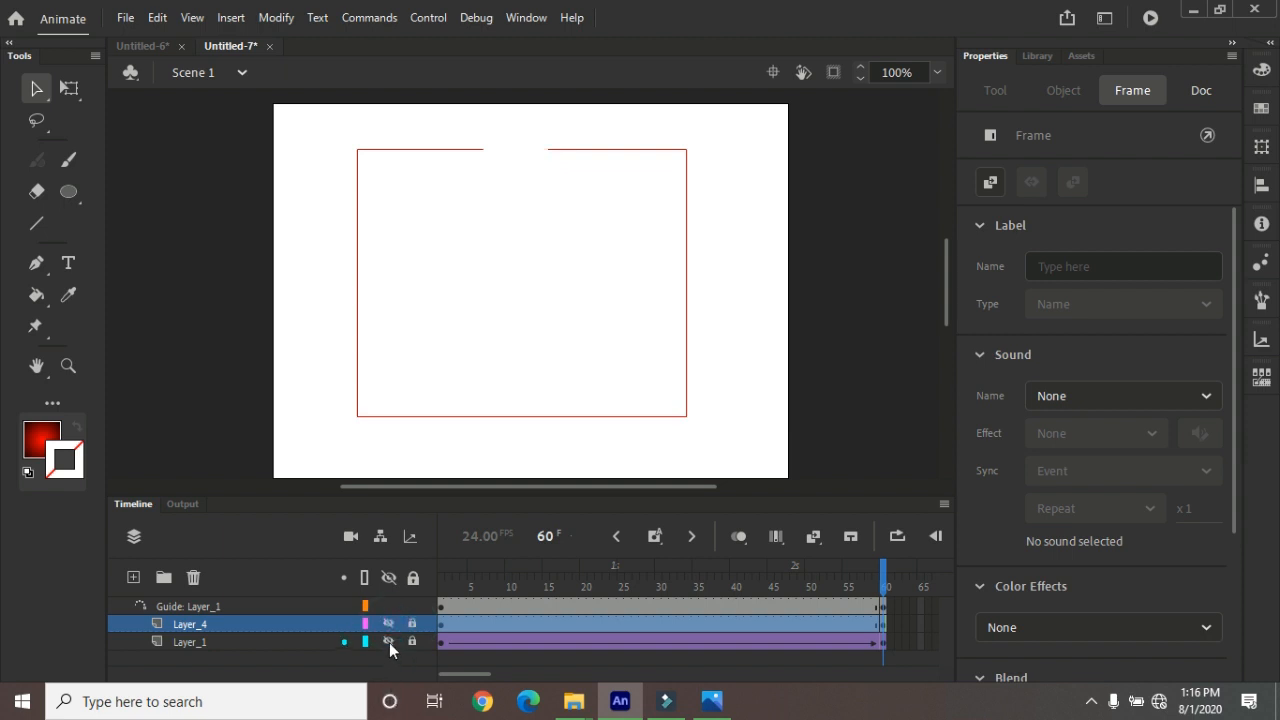
pyautogui.click(389, 642)
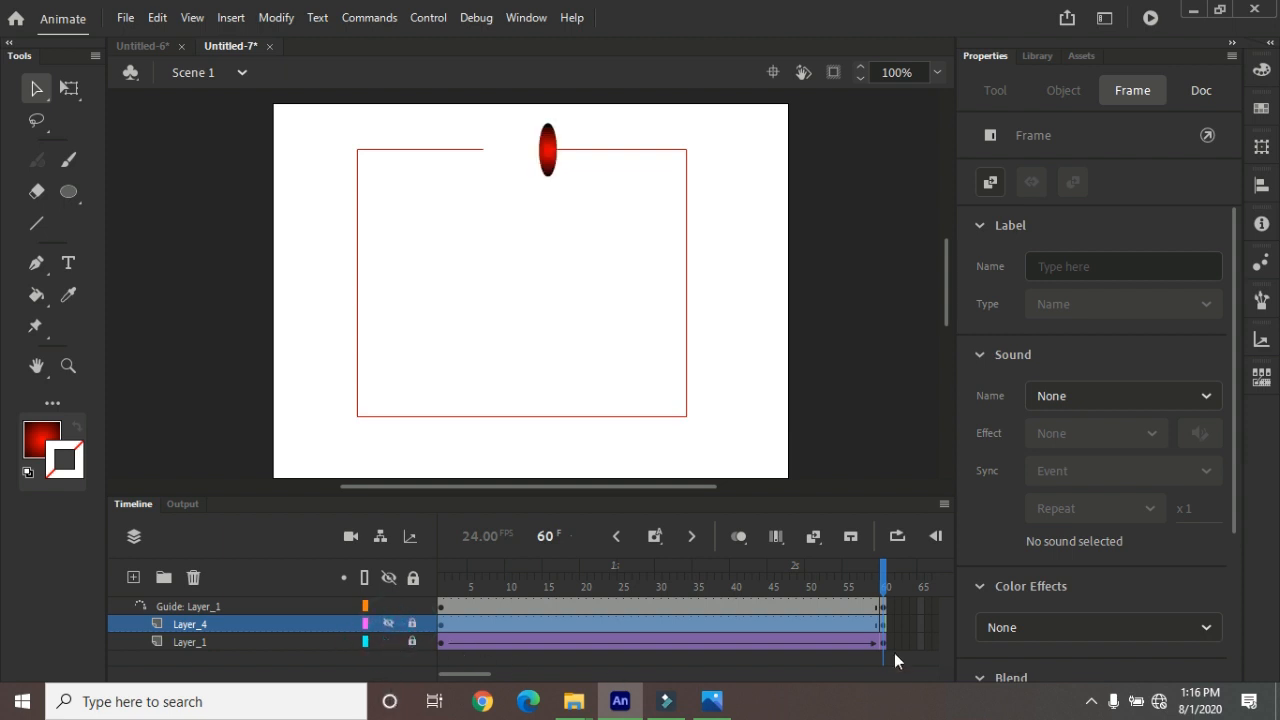
pyautogui.click(443, 642)
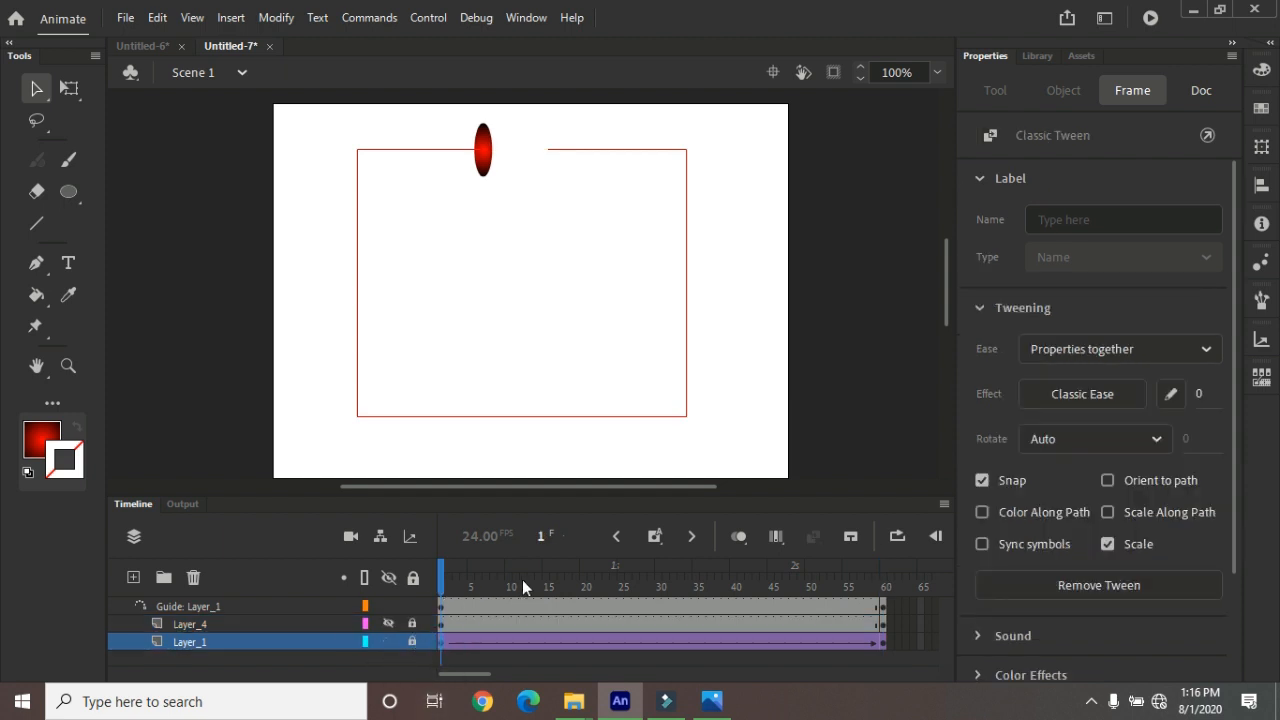
pyautogui.moveTo(446, 579); pyautogui.dragTo(444, 609)
# - Show Layer_4 again, select its frame 1 and unlock the layer for editing
pyautogui.click(388, 623)
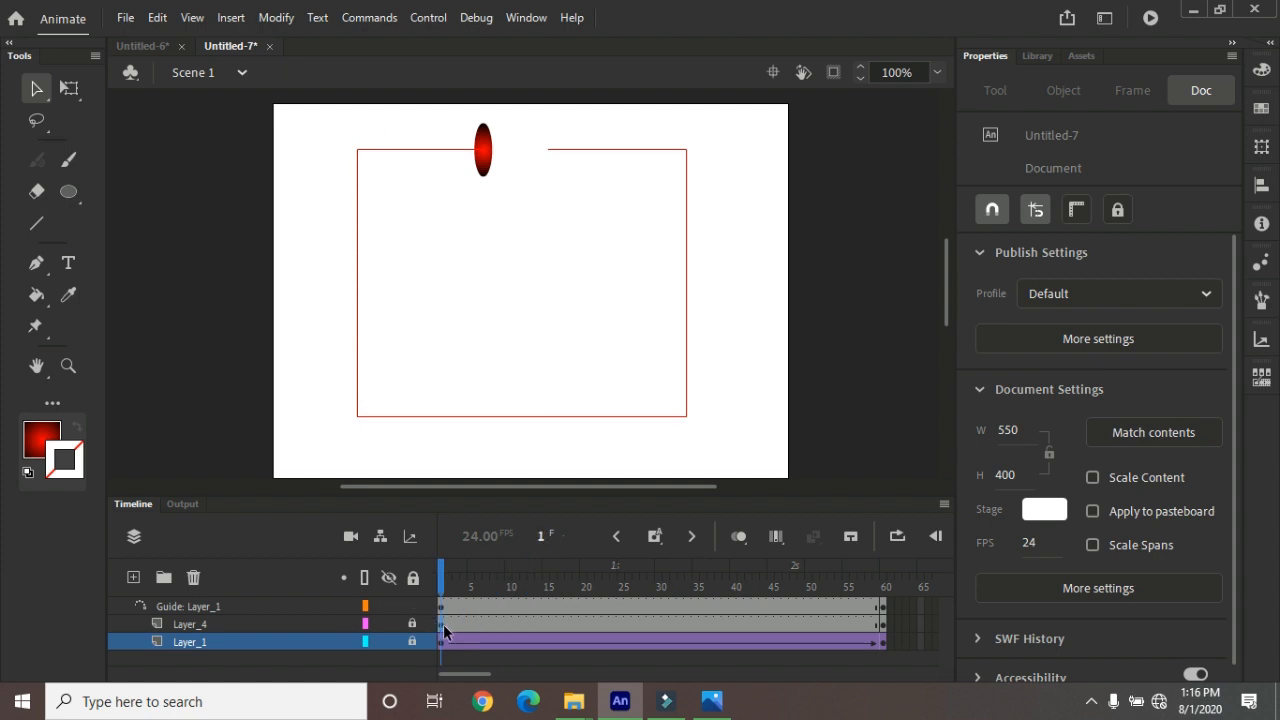
pyautogui.click(443, 624)
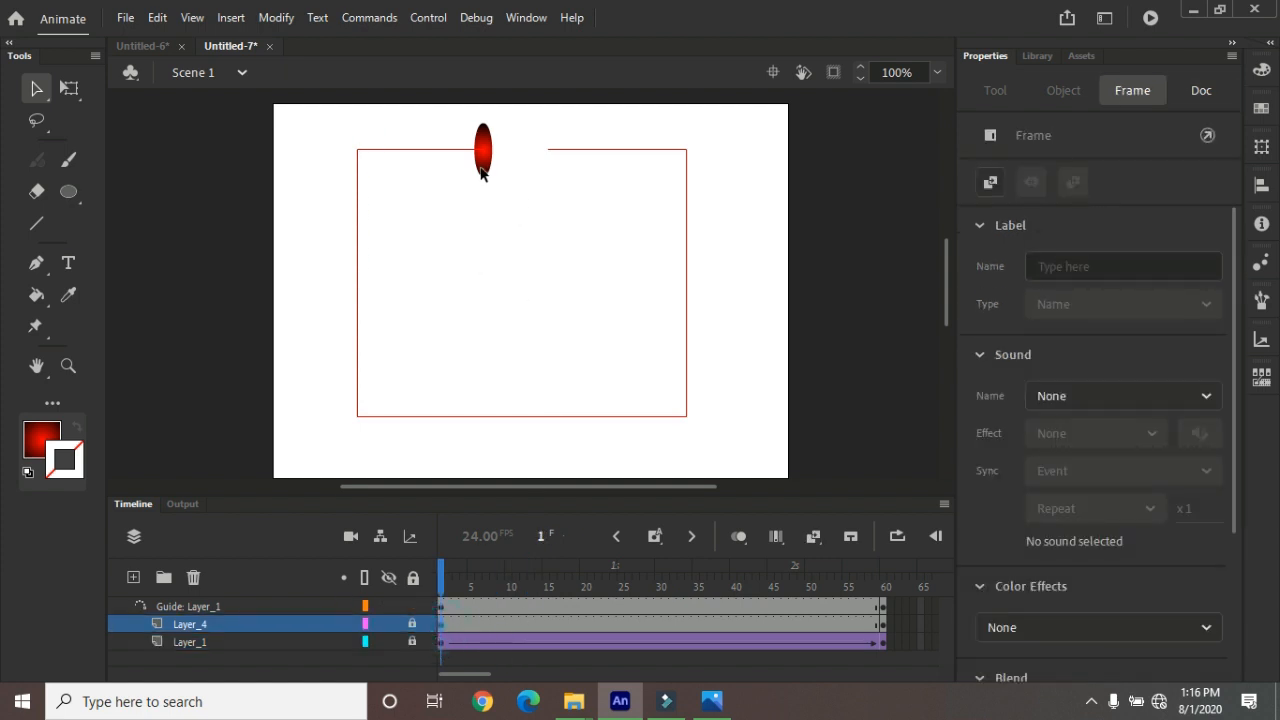
pyautogui.click(494, 262)
pyautogui.moveTo(481, 167); pyautogui.dragTo(502, 168)
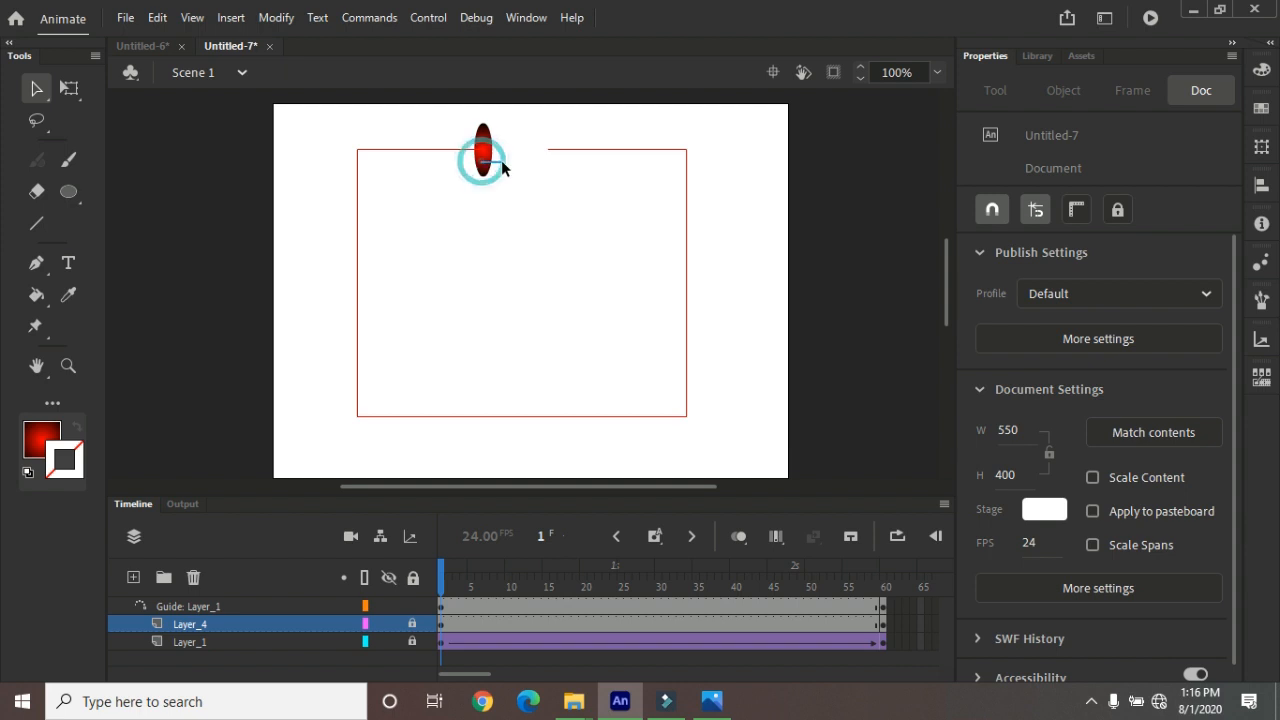
pyautogui.click(410, 630)
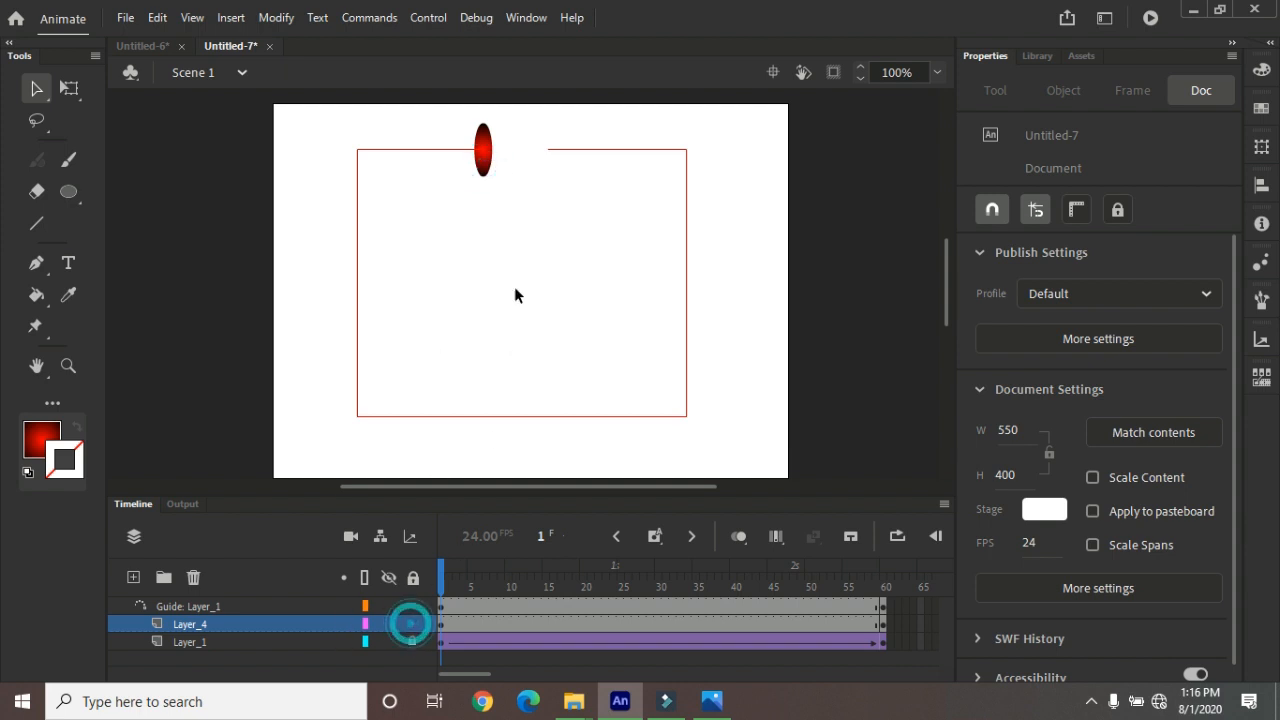
# - Move Layer_4's oval to the right end of the path's gap at frame 1 and to the left end at frame 60
pyautogui.click(481, 166)
pyautogui.moveTo(481, 166); pyautogui.dragTo(548, 166)
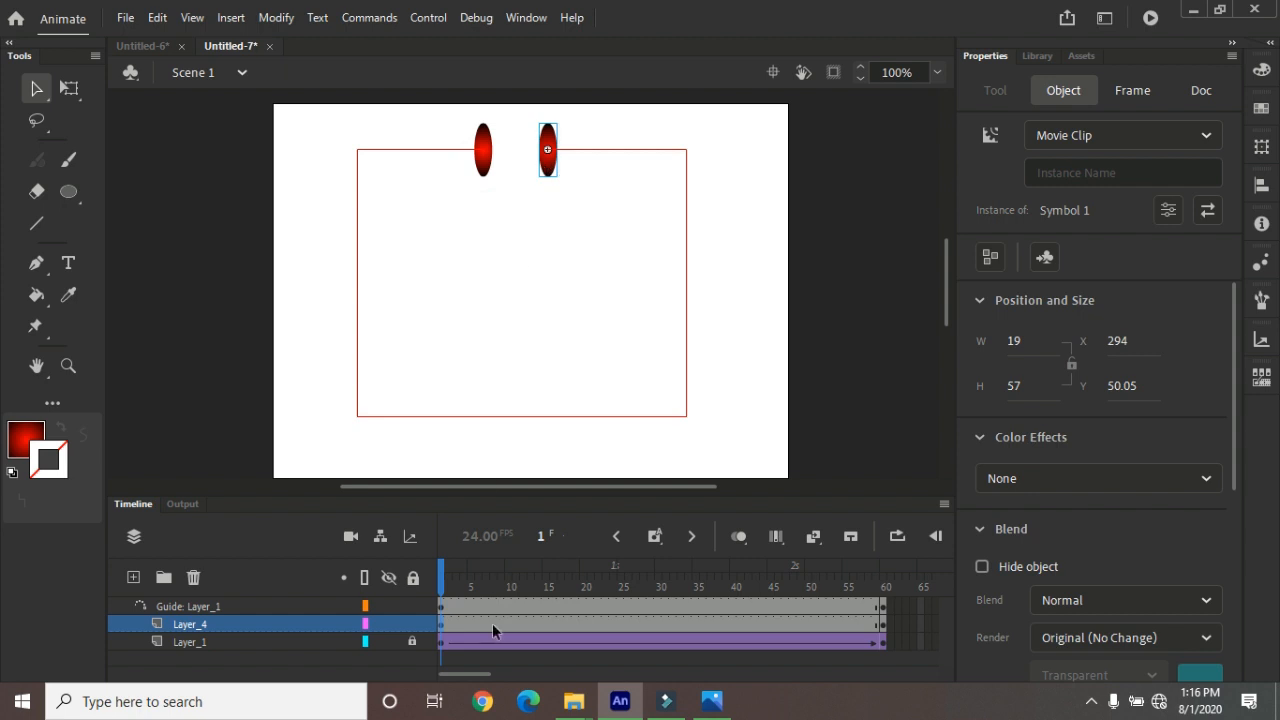
pyautogui.click(882, 625)
pyautogui.moveTo(547, 166); pyautogui.dragTo(485, 170)
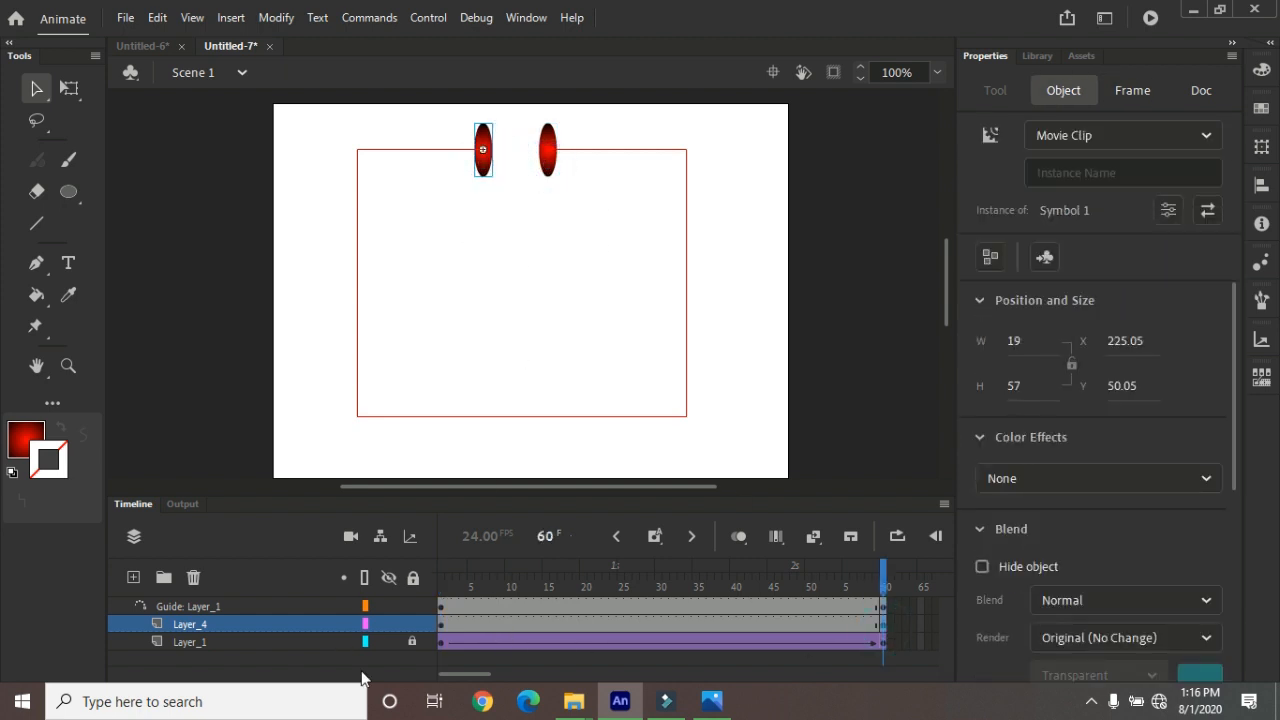
# - Apply classic tweens to Layer_4's frame span and its frame 60 keyframe, and preview the motion of both ovals
pyautogui.click(486, 624)
pyautogui.rightClick(486, 624)
pyautogui.click(620, 78)
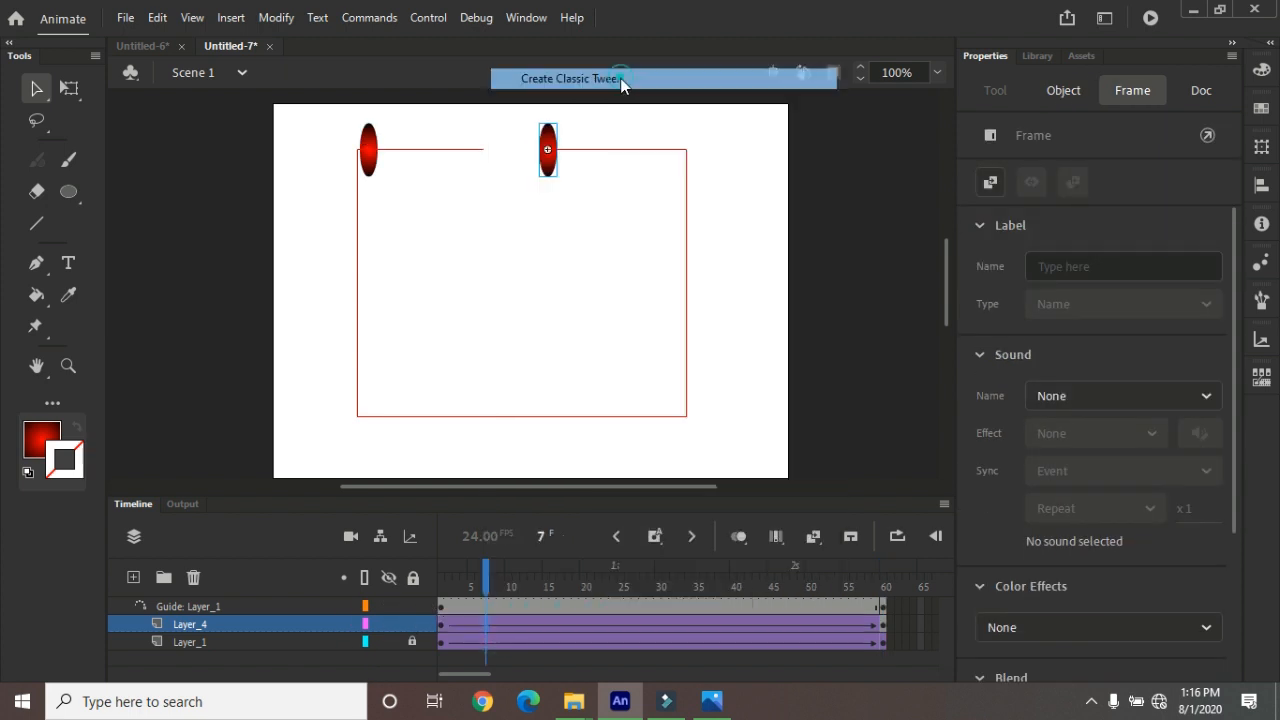
pyautogui.click(885, 624)
pyautogui.rightClick(885, 624)
pyautogui.click(965, 68)
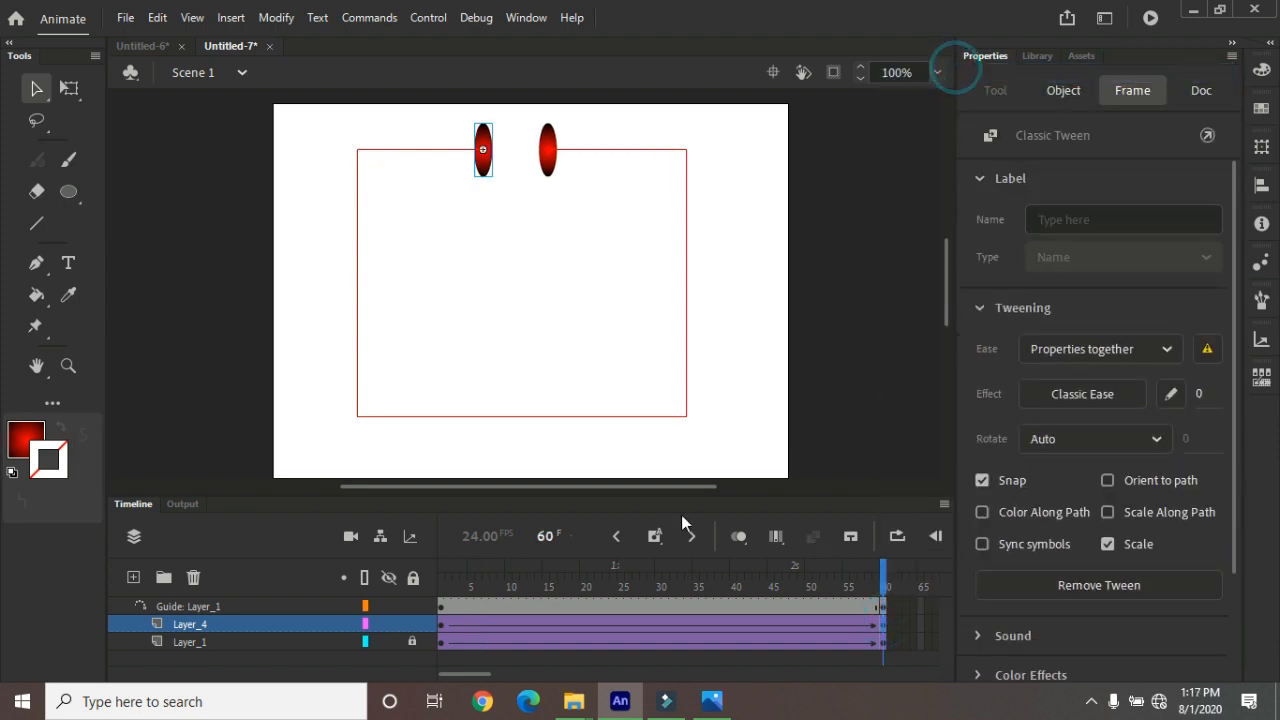
pyautogui.moveTo(881, 577); pyautogui.dragTo(849, 610)
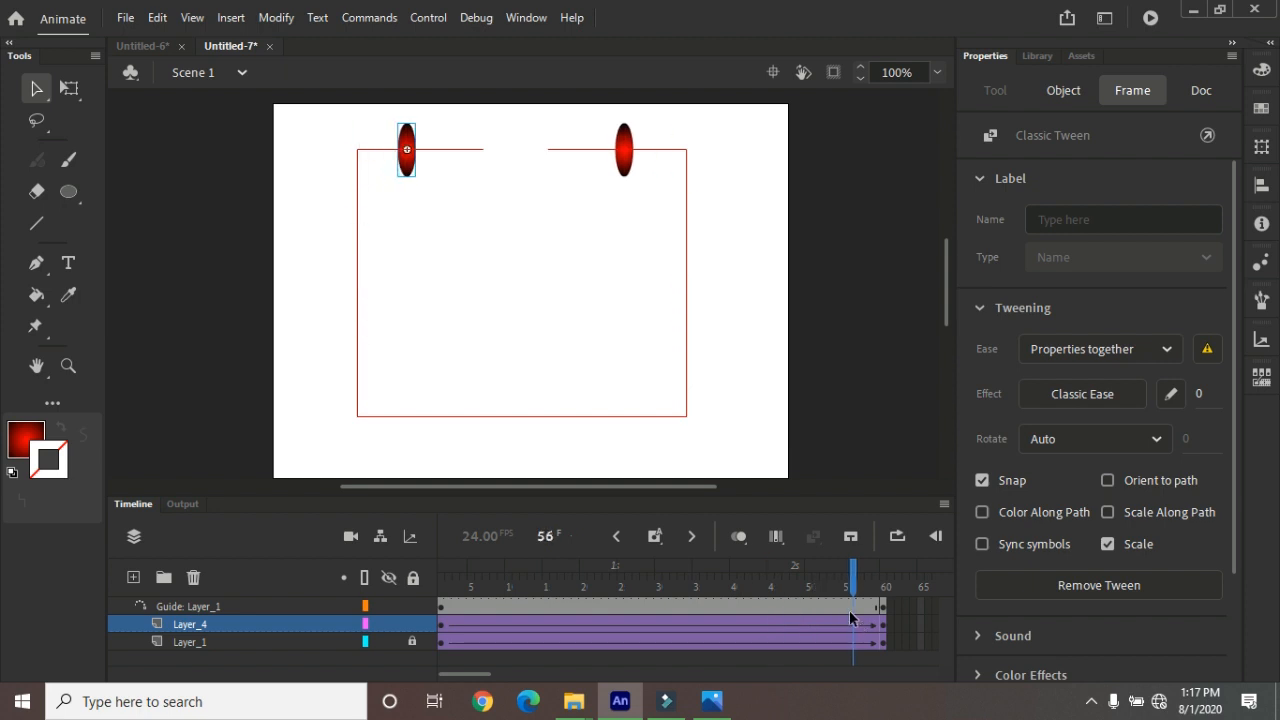
pyautogui.press('Return')
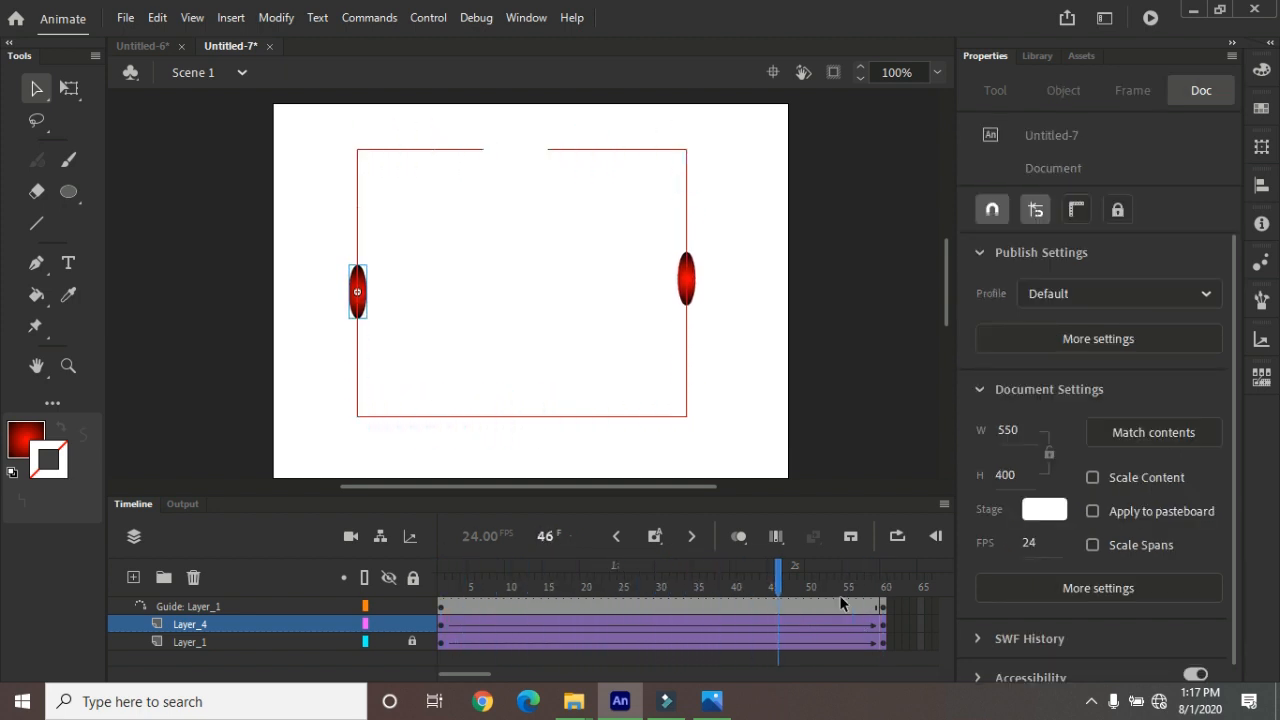
# - Set the tween rotation to Clockwise on Layer_4 and Counter clockwise on Layer_1, and test the movie
pyautogui.click(697, 624)
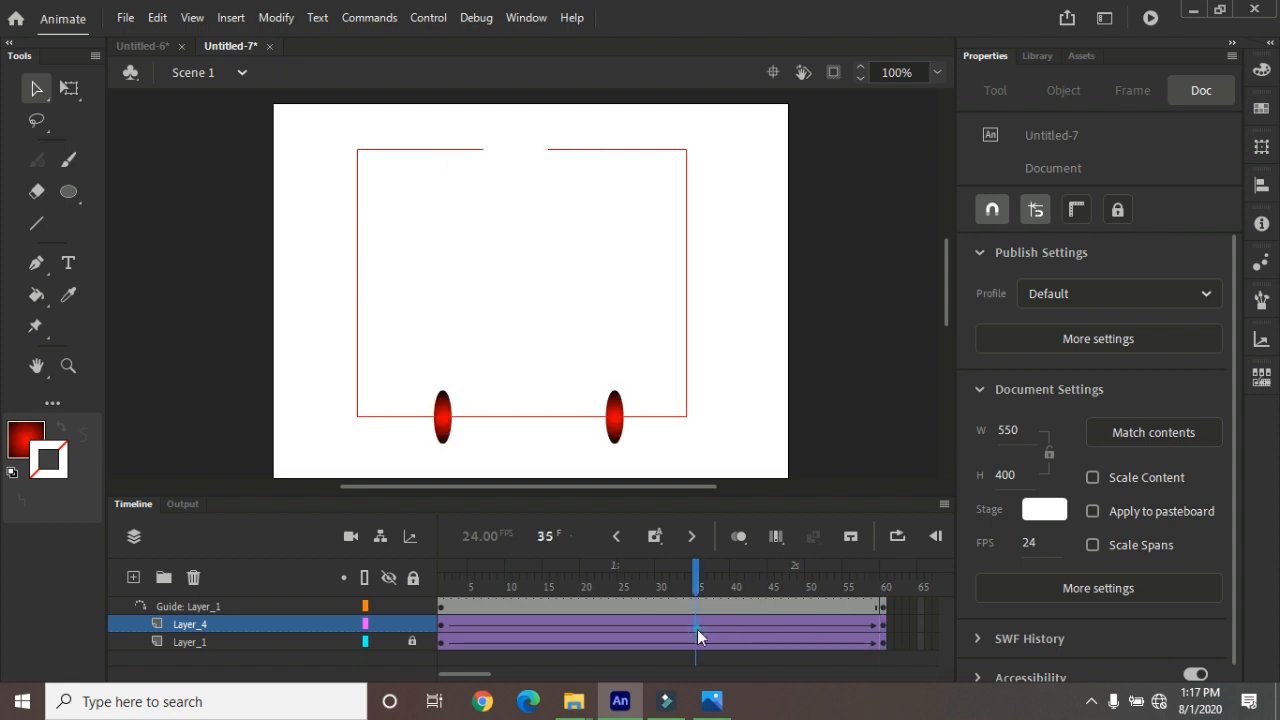
pyautogui.click(1089, 437)
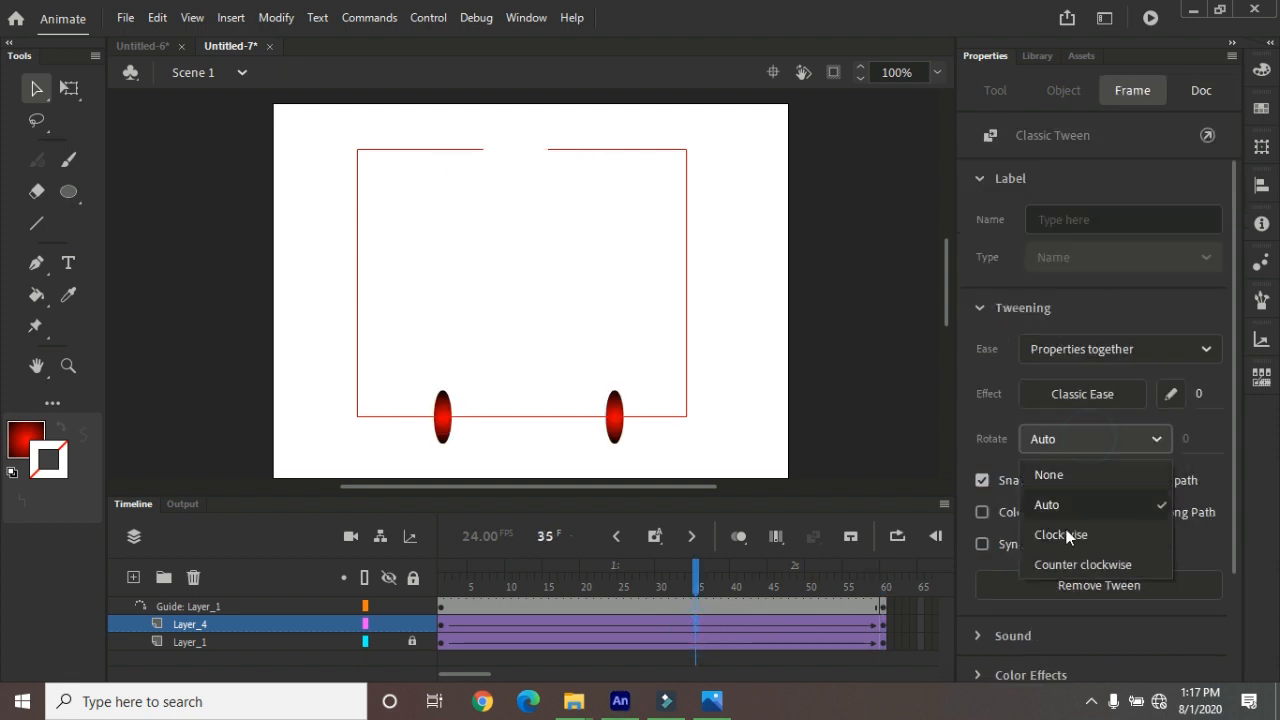
pyautogui.click(1061, 536)
pyautogui.click(594, 642)
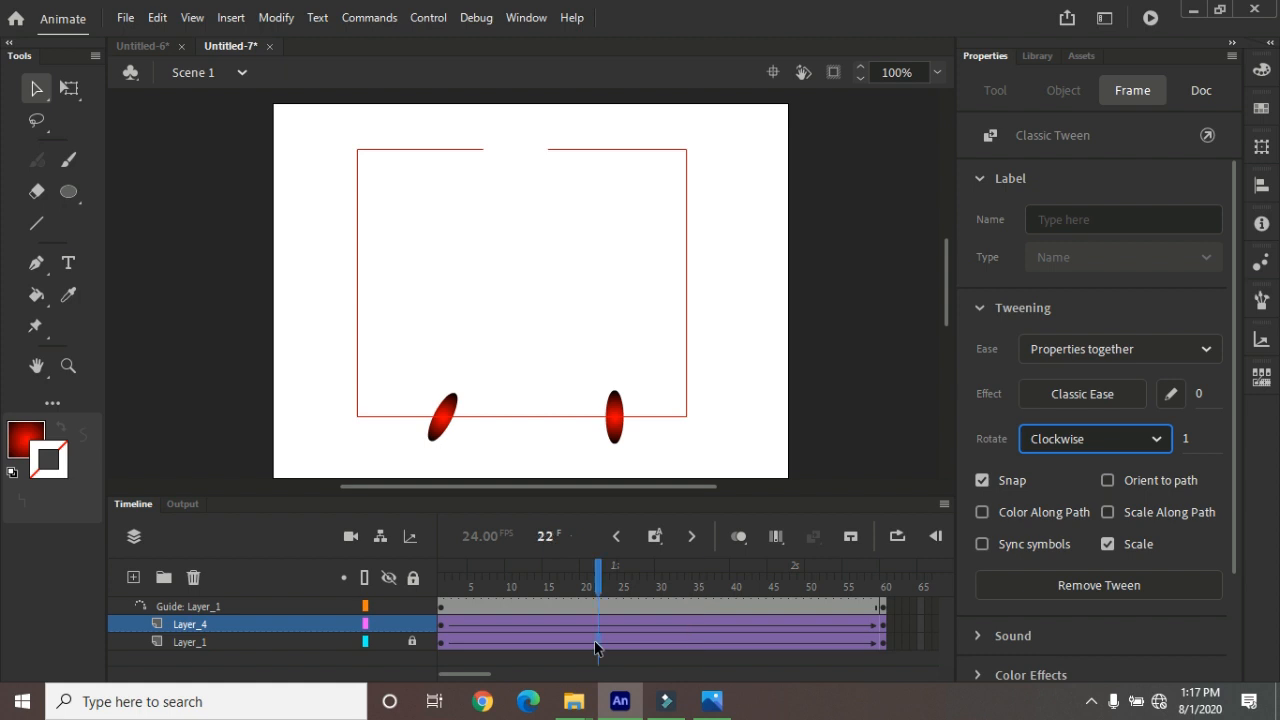
pyautogui.click(1068, 438)
pyautogui.click(1068, 566)
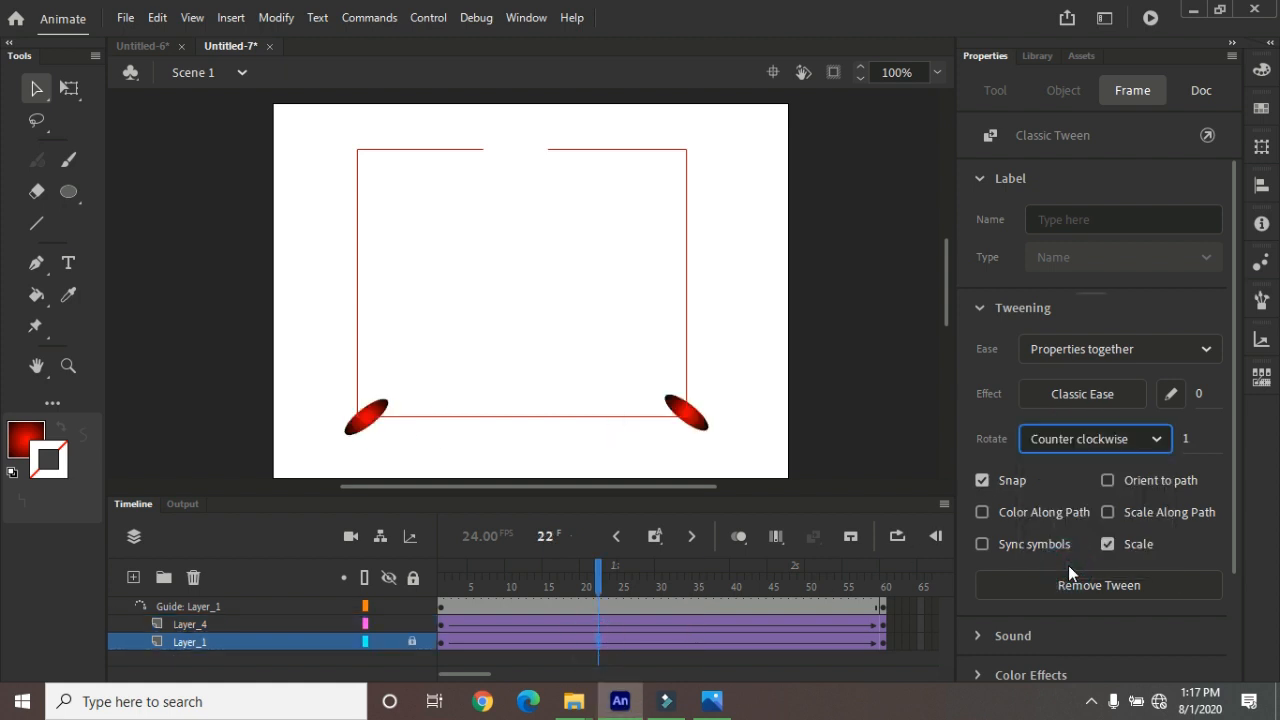
pyautogui.hotkey('ctrl', 'Return')
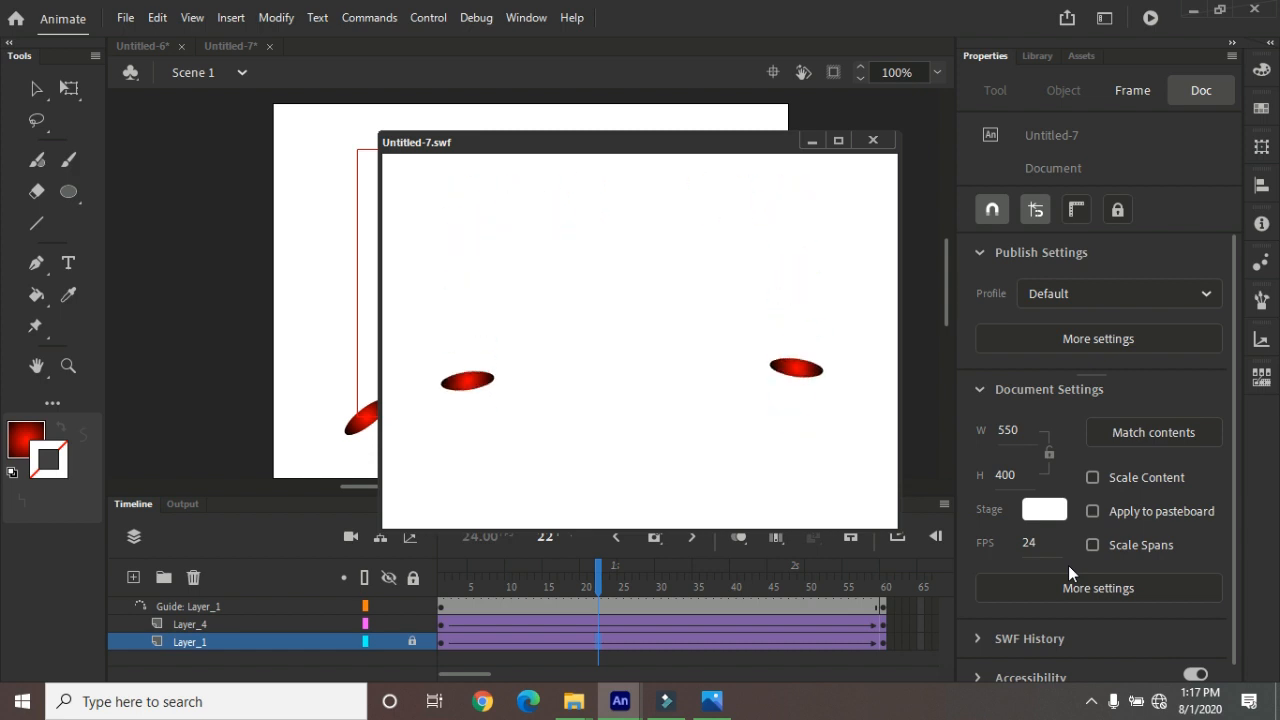
pyautogui.click(873, 143)
# - Set the tween rotation to None on both Layer_4 and Layer_1, and scrub the timeline to check the motion
pyautogui.click(642, 626)
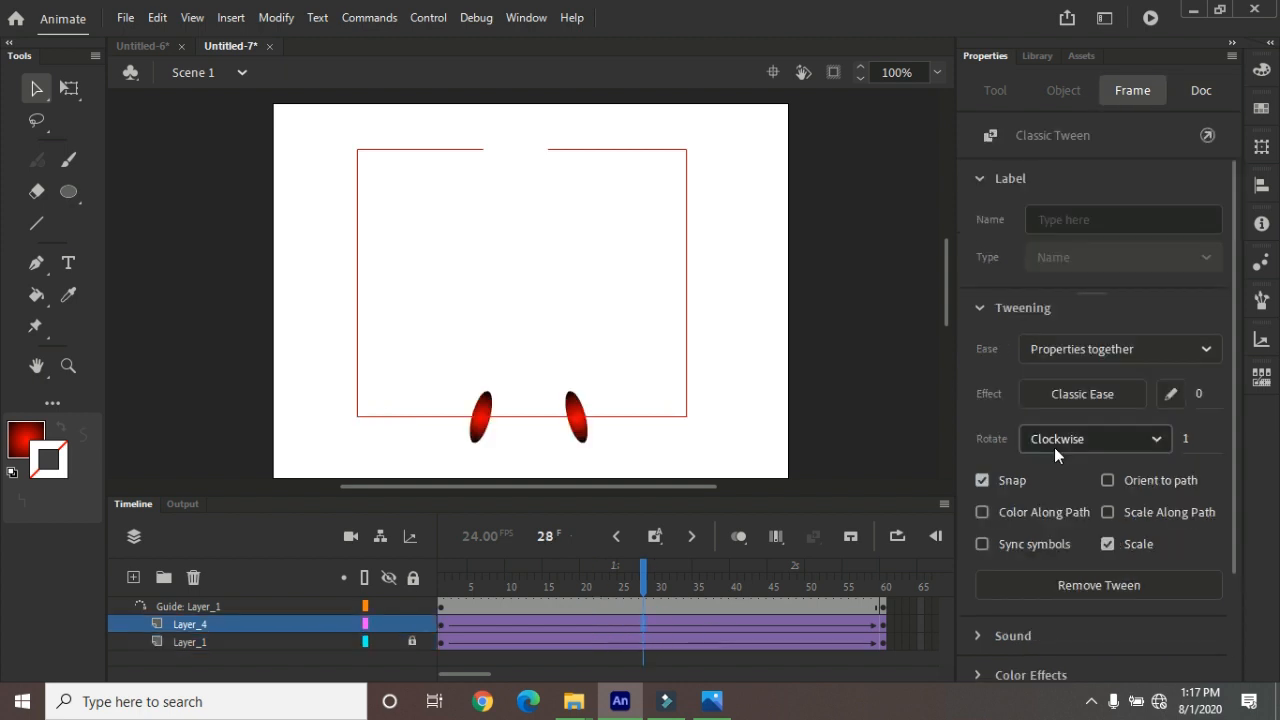
pyautogui.click(1092, 437)
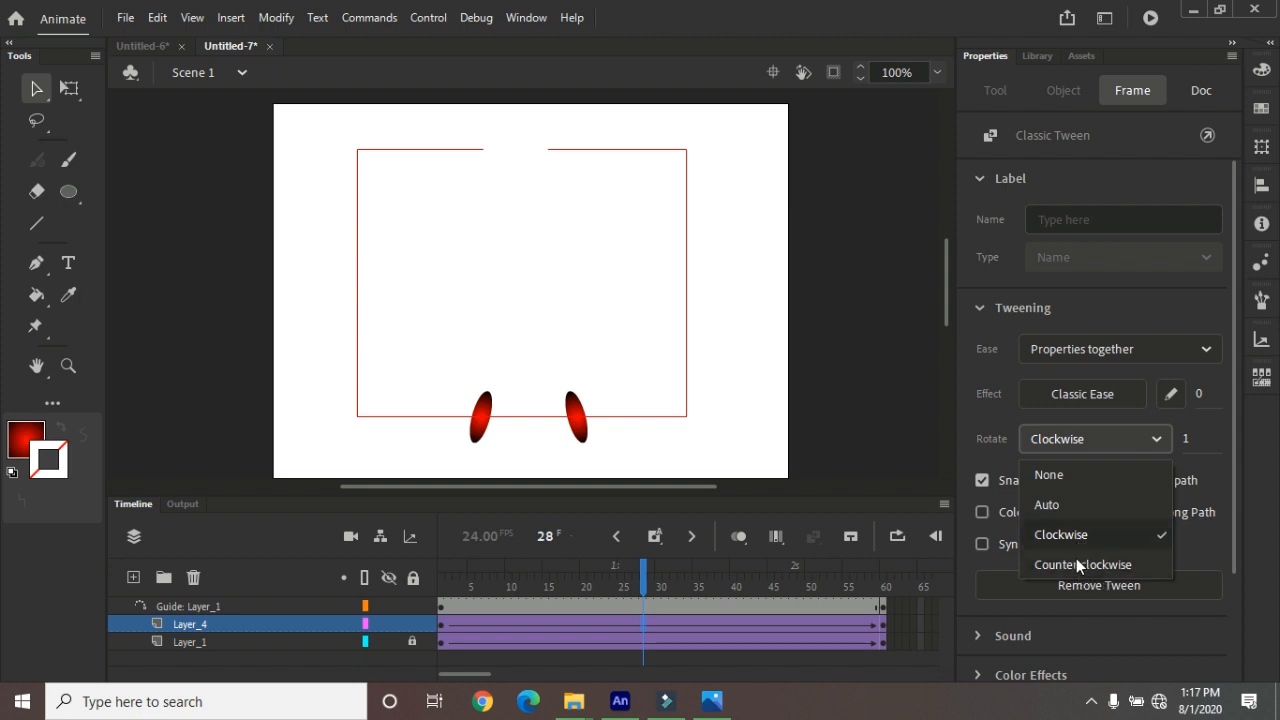
pyautogui.click(1065, 471)
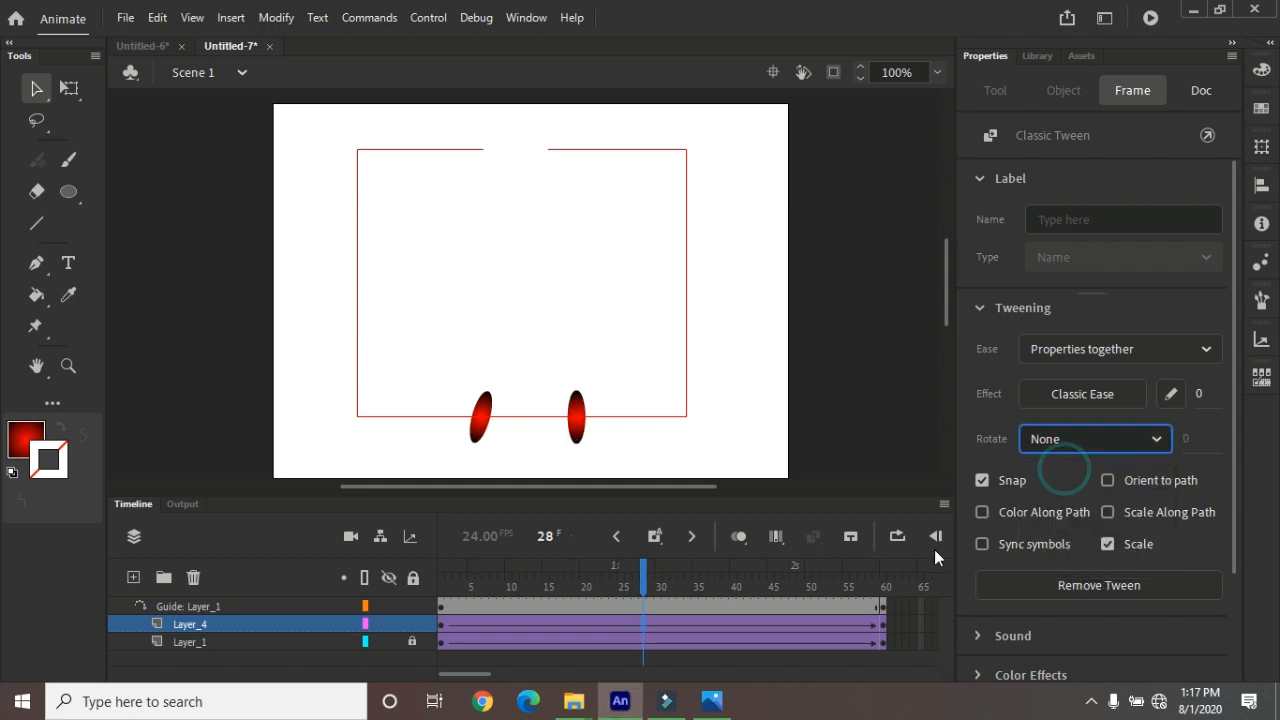
pyautogui.click(587, 642)
pyautogui.click(1067, 431)
pyautogui.click(1063, 470)
pyautogui.moveTo(587, 578)
pyautogui.mouseDown()
pyautogui.moveTo(578, 585)
pyautogui.moveTo(671, 580)
pyautogui.moveTo(449, 580)
pyautogui.moveTo(895, 578)
pyautogui.moveTo(449, 578)
pyautogui.moveTo(590, 578)
pyautogui.mouseUp()
pyautogui.click(578, 655)
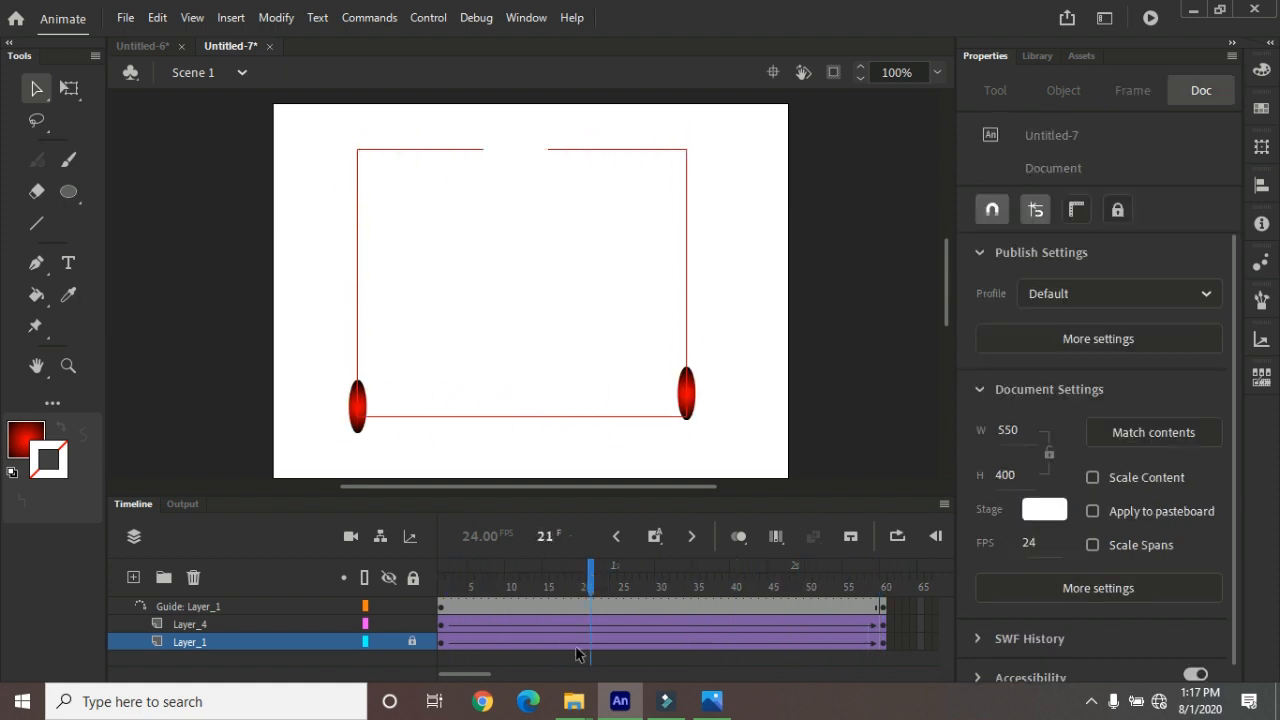
# - Enable Scale Along Path on Layer_4's tween, and Scale Along Path, Orient to path, Color Along Path and Sync symbols on Layer_1's tween
pyautogui.click(585, 626)
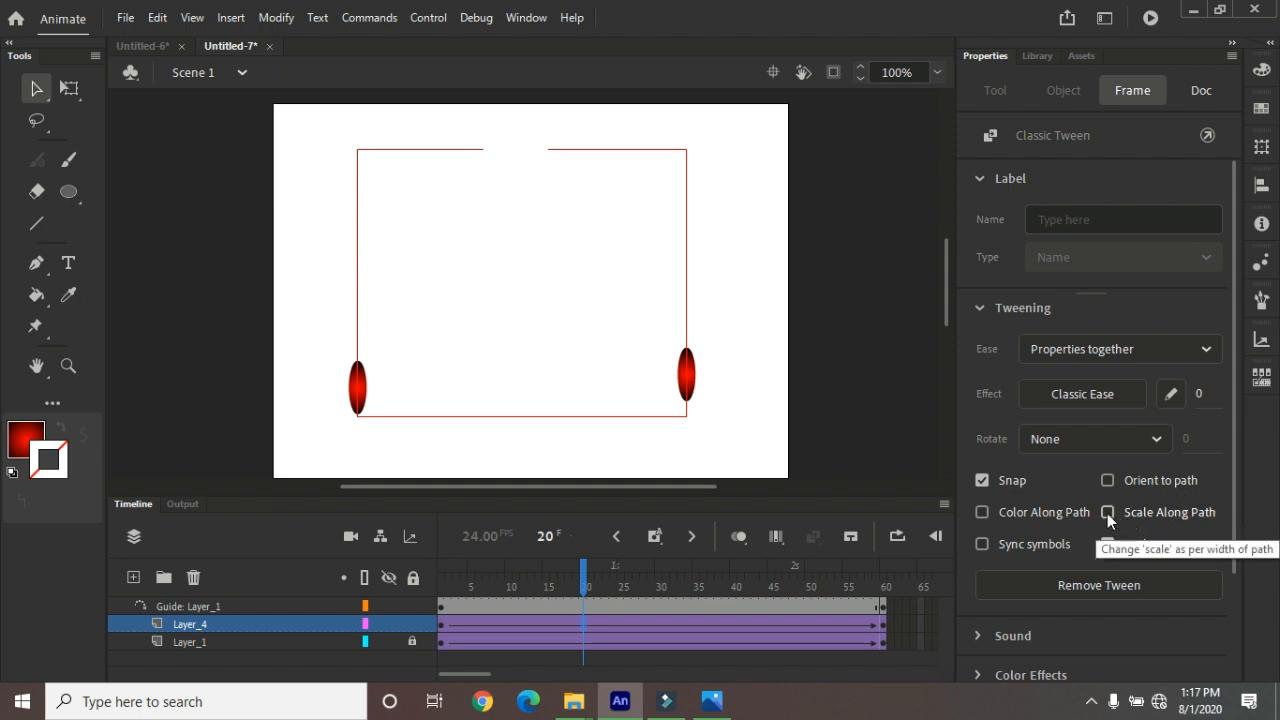
pyautogui.click(1107, 512)
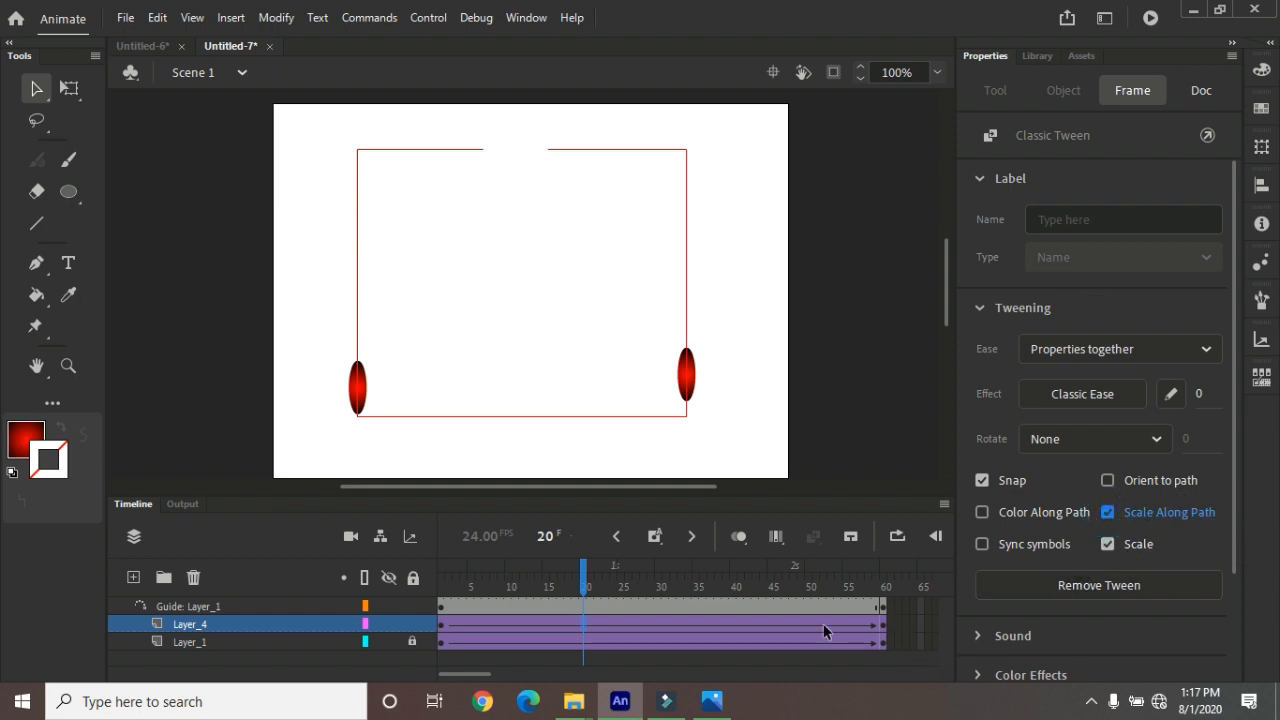
pyautogui.click(617, 646)
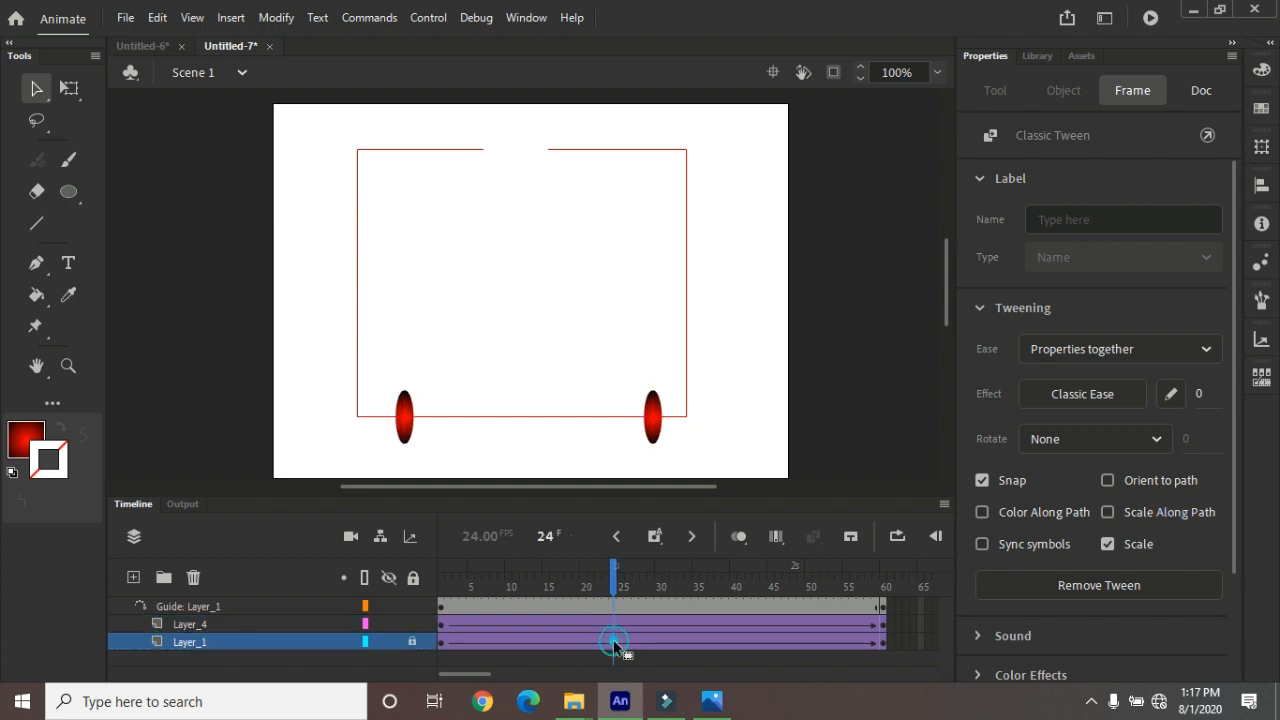
pyautogui.click(1107, 512)
pyautogui.click(1107, 480)
pyautogui.click(982, 512)
pyautogui.click(982, 544)
# - Enable Orient to path, Color Along Path and Sync symbols on Layer_4's classic tween
pyautogui.click(703, 624)
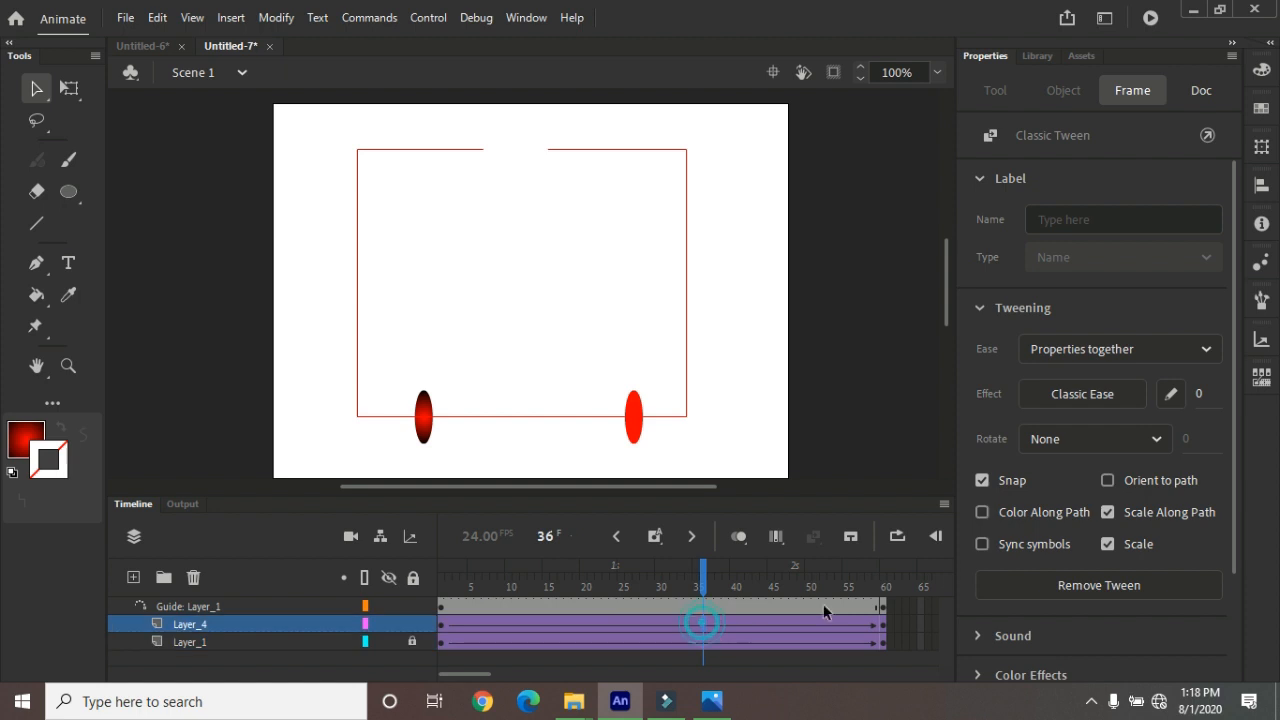
pyautogui.click(1107, 480)
pyautogui.click(982, 512)
pyautogui.click(982, 544)
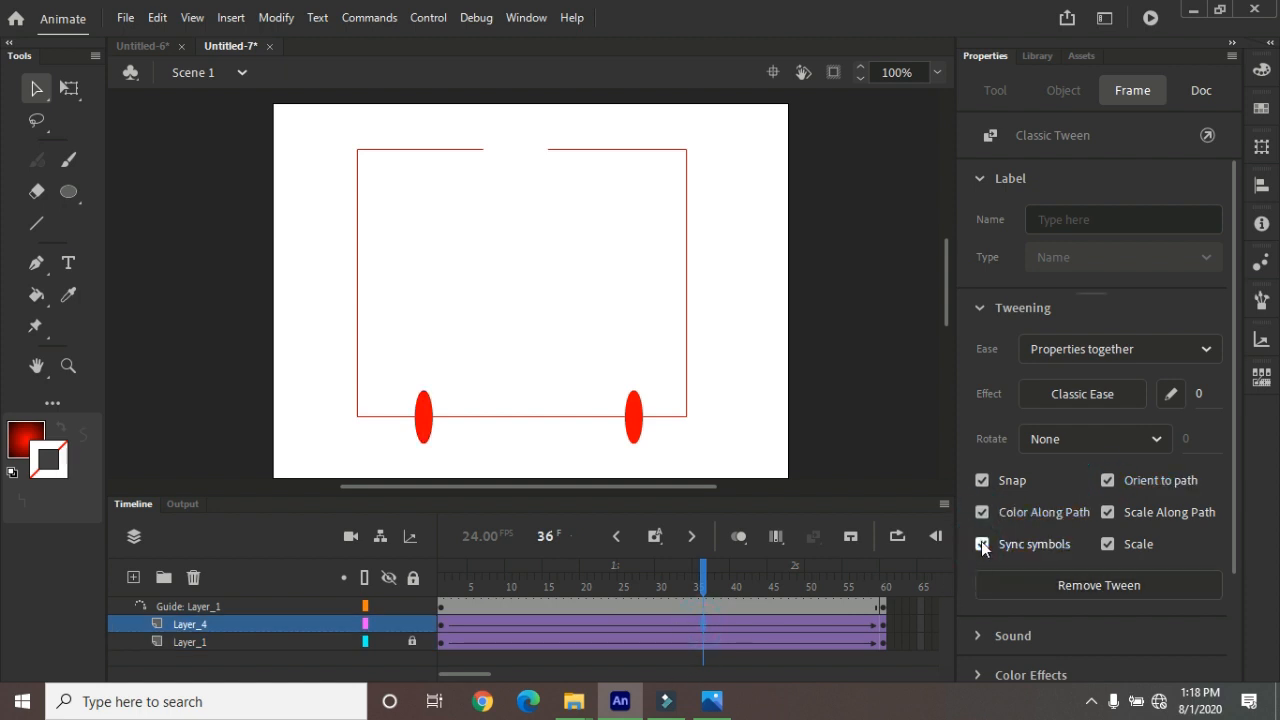
# - Turn off Color Along Path on both the Layer_4 and Layer_1 tweens, leaving Sync symbols enabled on Layer_4
pyautogui.click(982, 512)
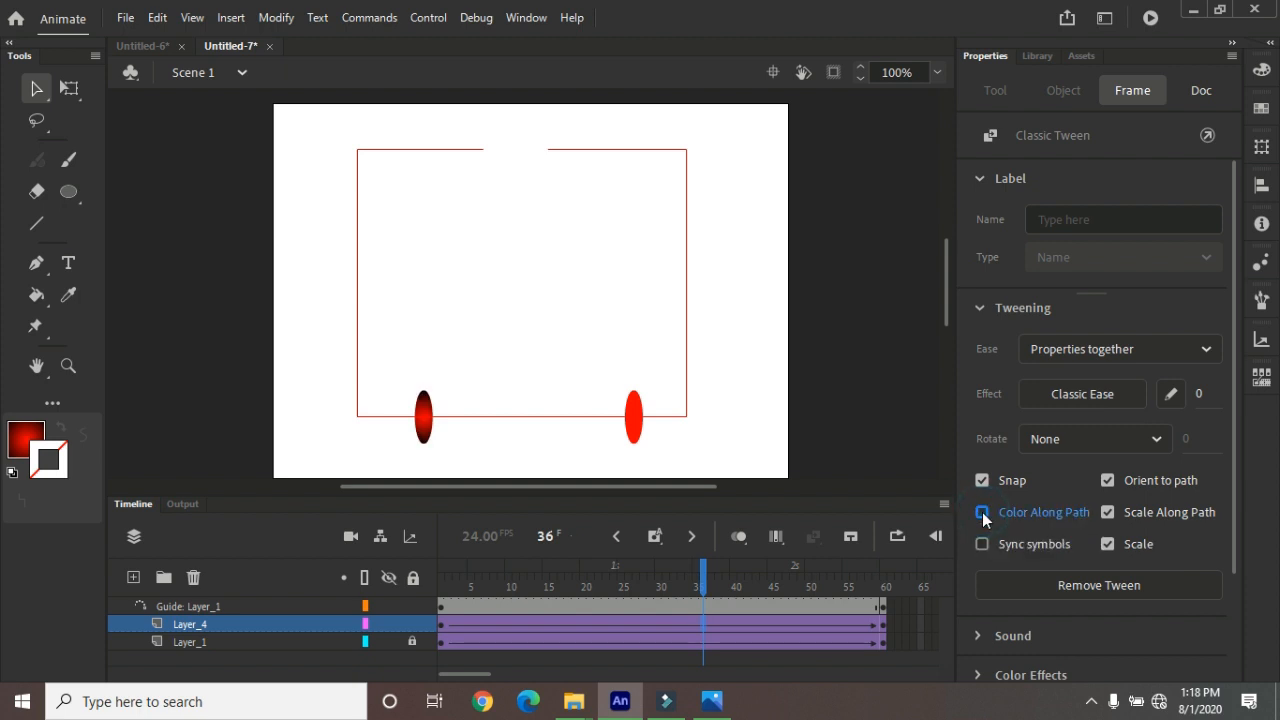
pyautogui.click(982, 544)
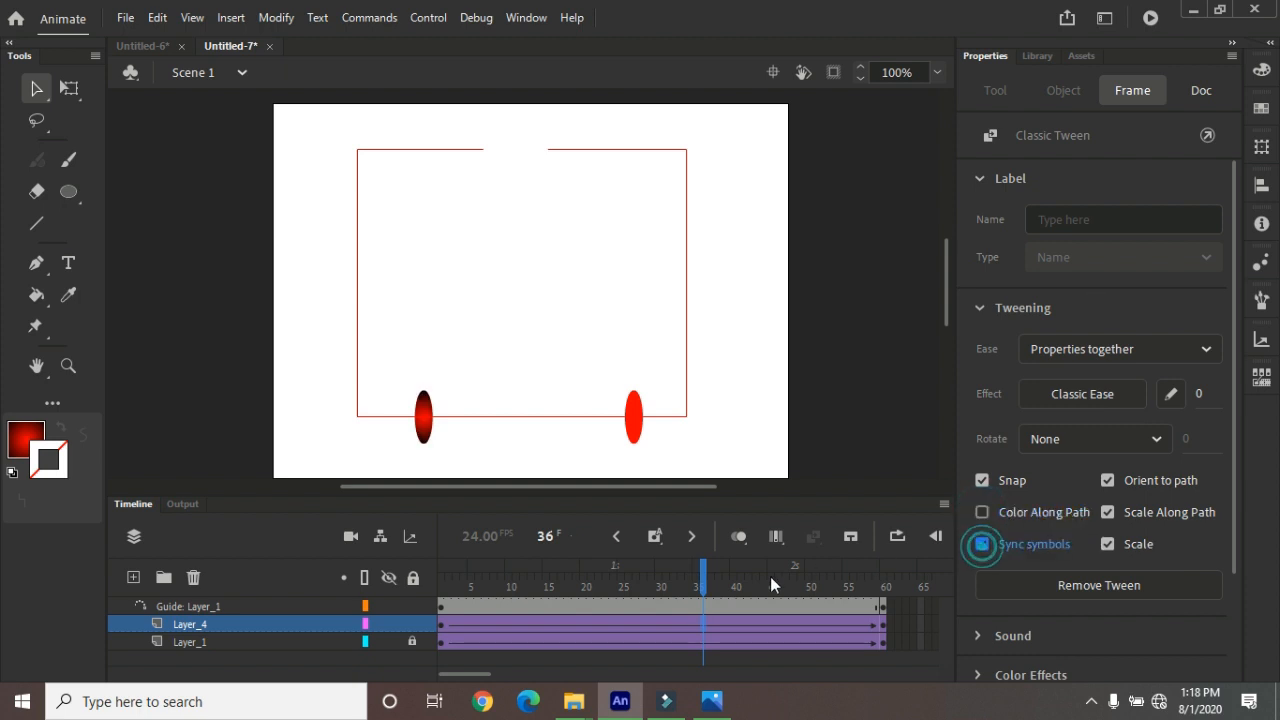
pyautogui.click(712, 643)
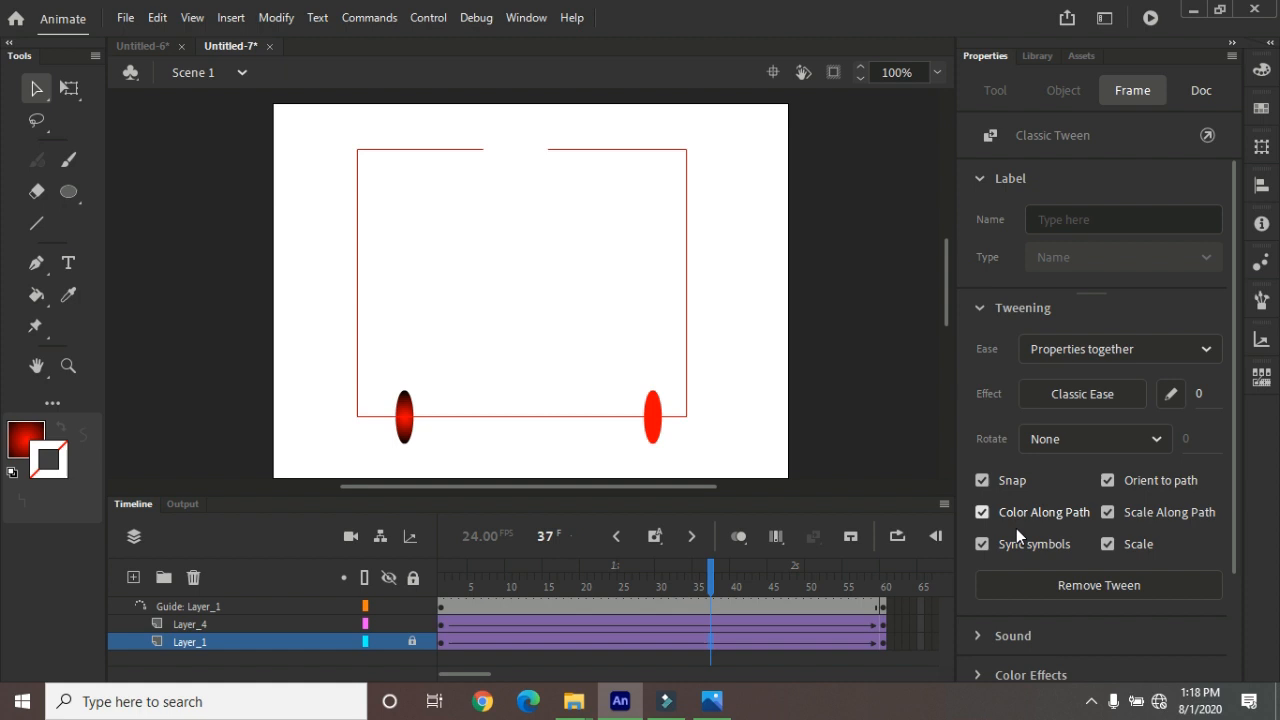
pyautogui.click(982, 512)
# - Scrub the timeline back to frame 14, test the movie to check both ovals' motion, and close the preview
pyautogui.moveTo(713, 580); pyautogui.dragTo(538, 566)
pyautogui.hotkey('ctrl', 'Return')
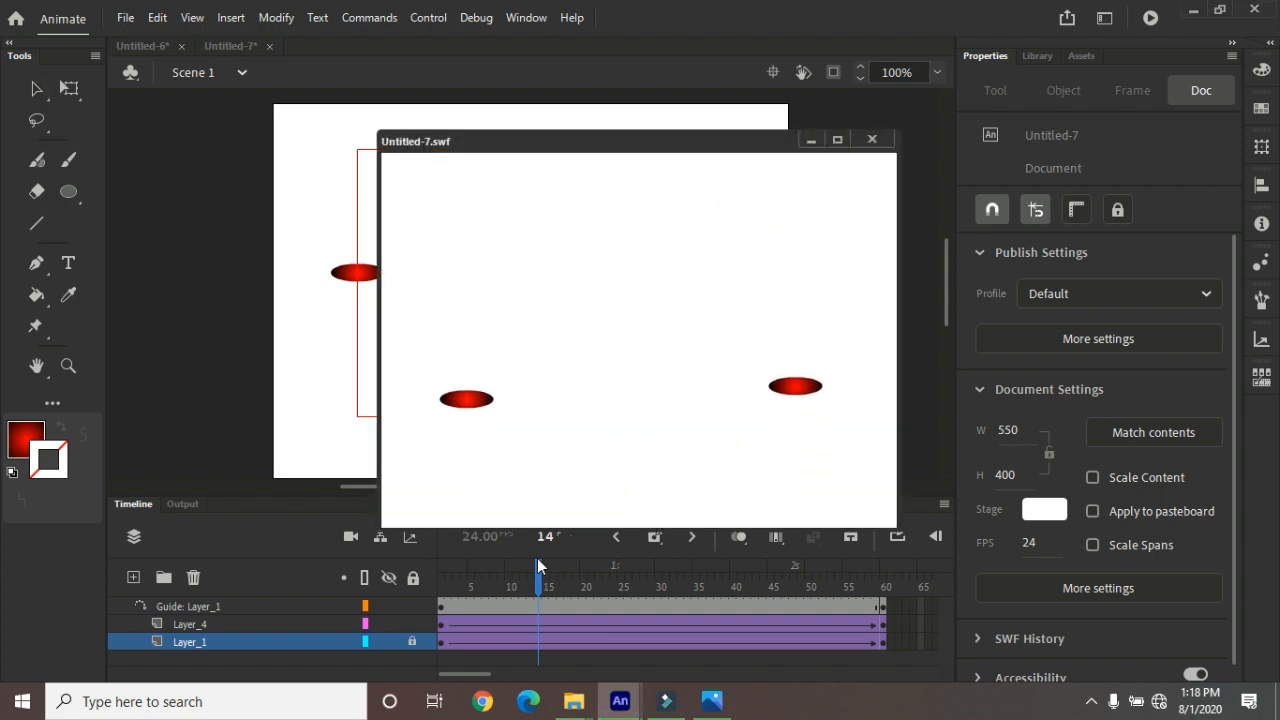
pyautogui.hotkey('ctrl', 'w')
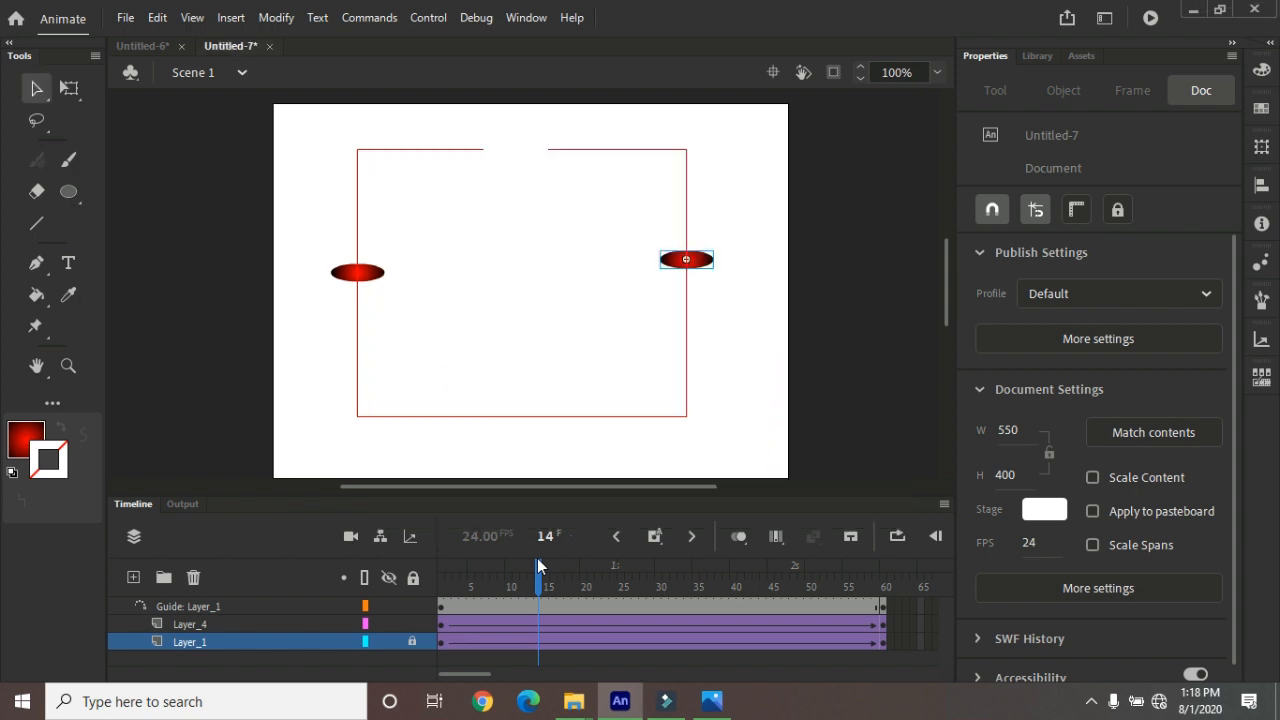
# - Return the playhead to frame 1 and minimize the application to the desktop
pyautogui.click(546, 570)
pyautogui.moveTo(552, 573); pyautogui.dragTo(441, 566)
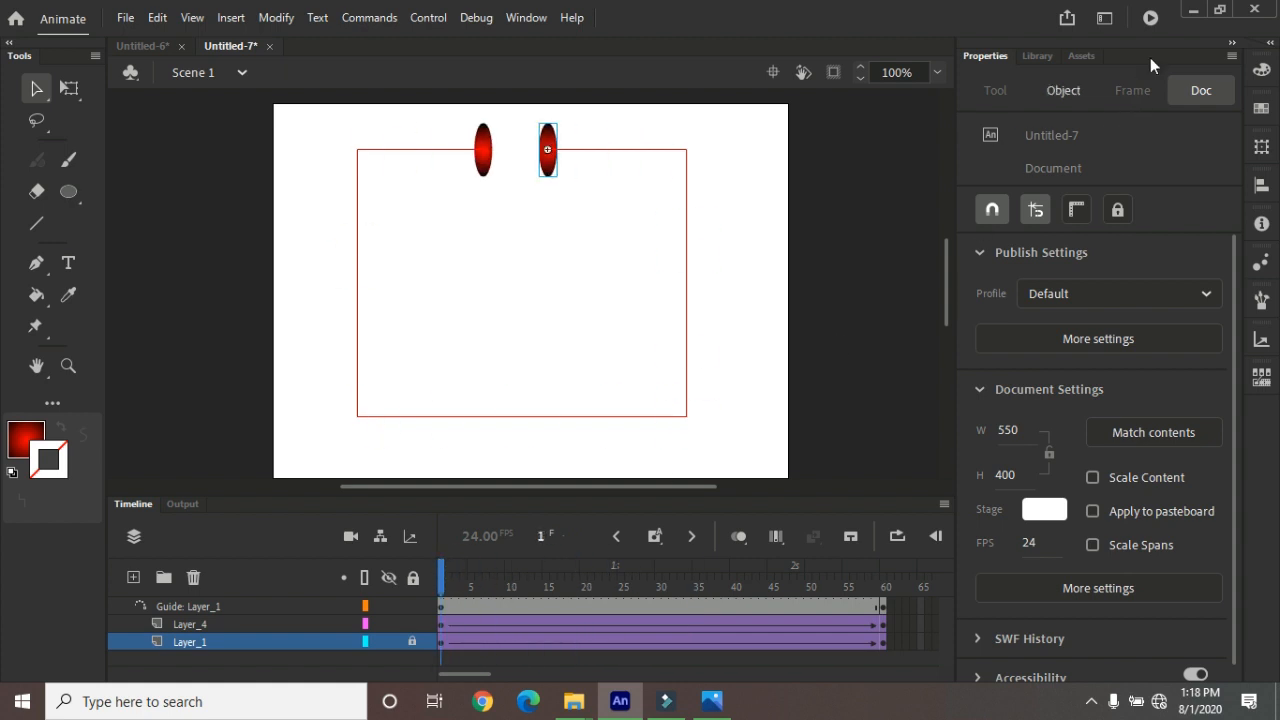
pyautogui.click(1196, 12)
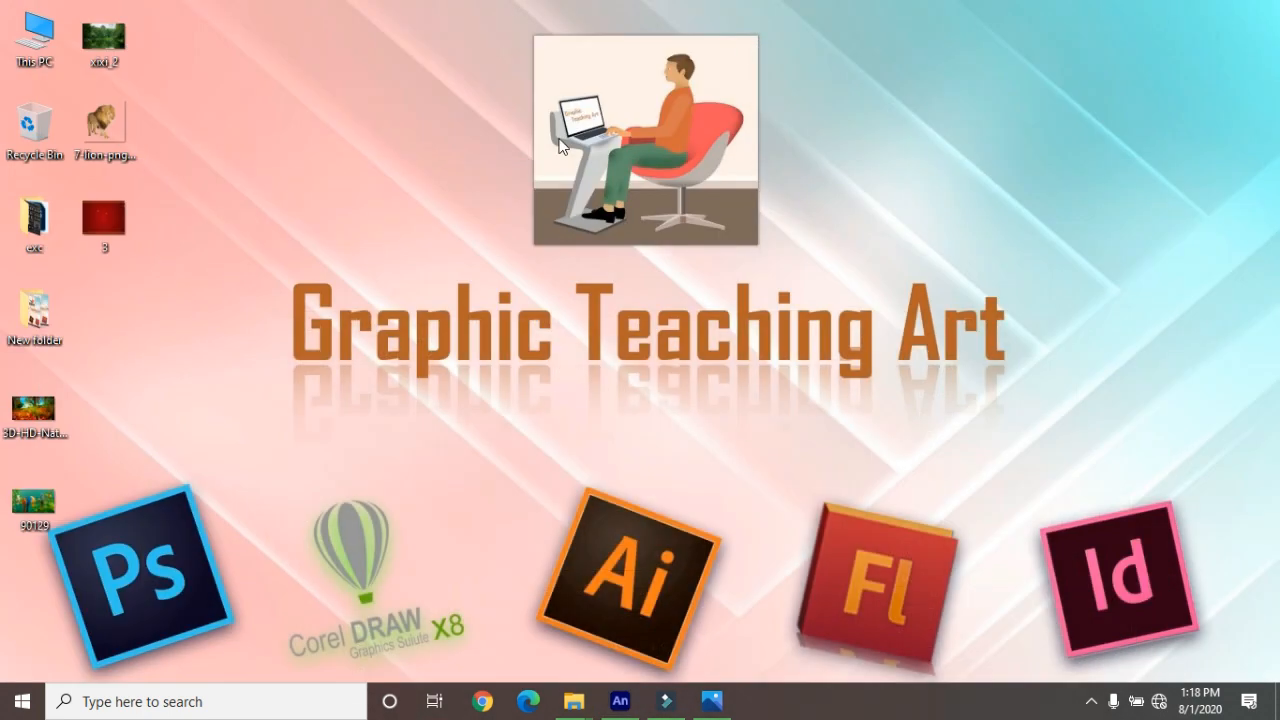